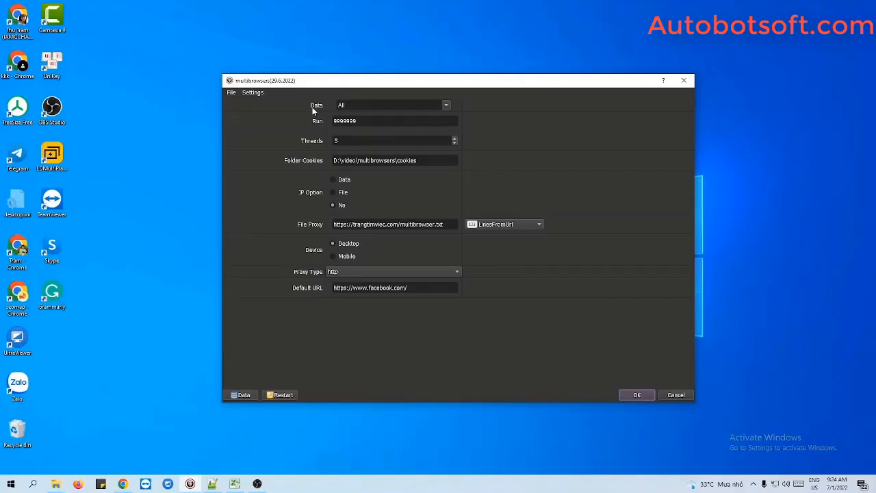
- Open the data manager and add a new group named Tutorial
click(235, 394)
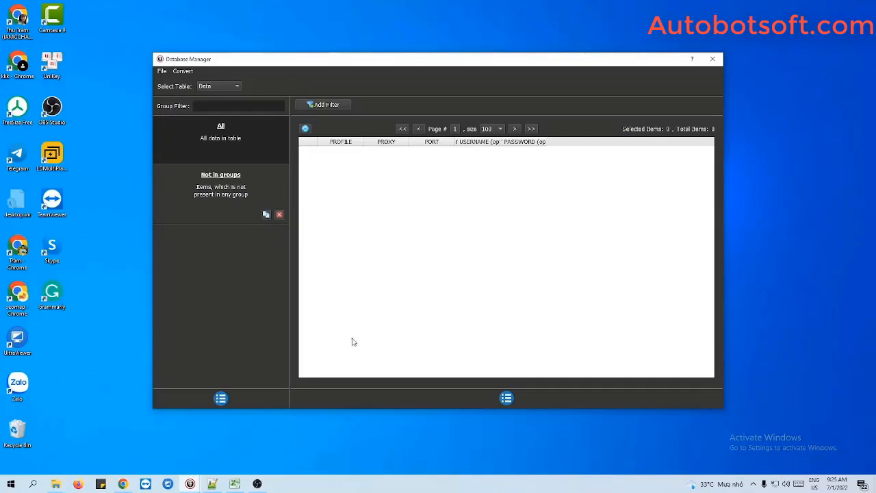
click(222, 398)
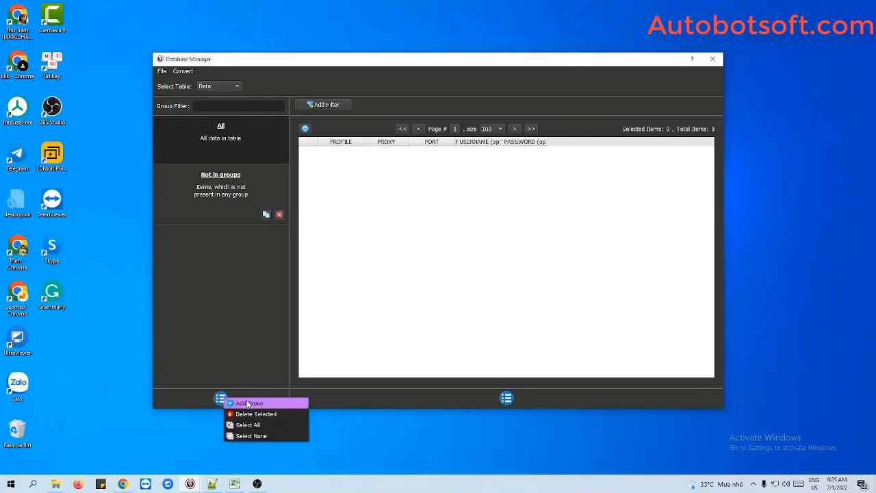
click(246, 403)
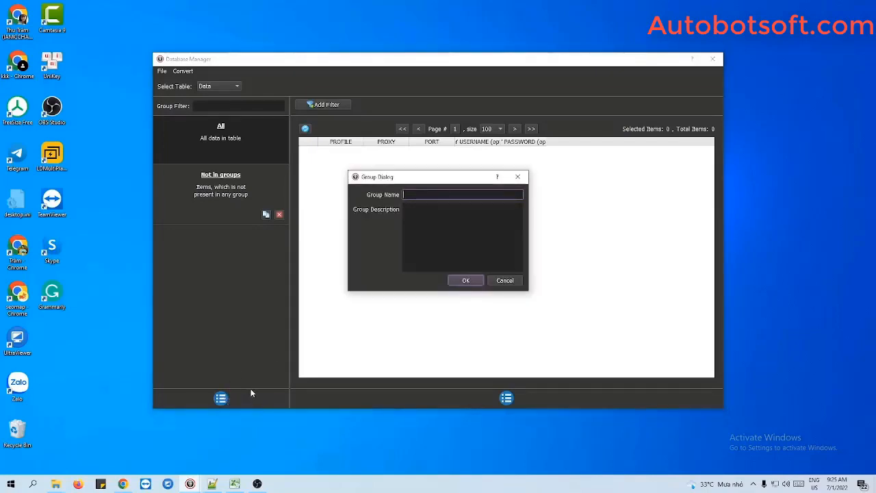
text(Tutorial)
click(469, 281)
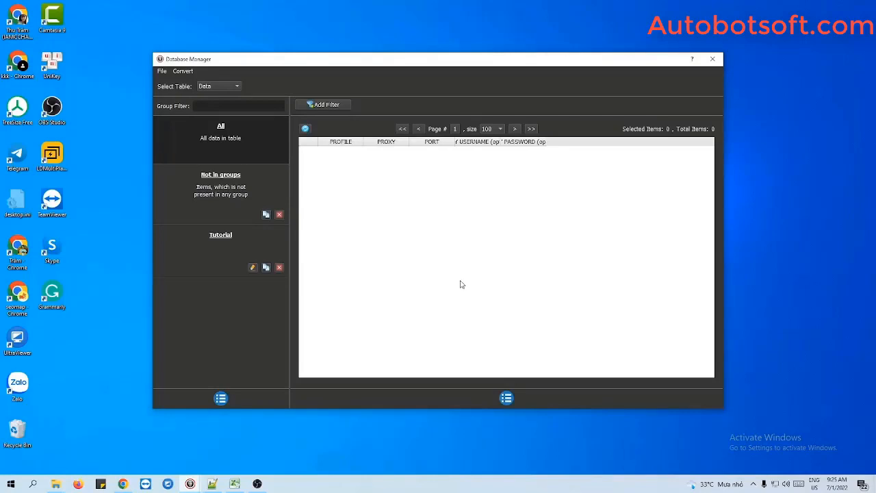
- Start a new item in the Tutorial group with the profile name Profile 1
click(219, 245)
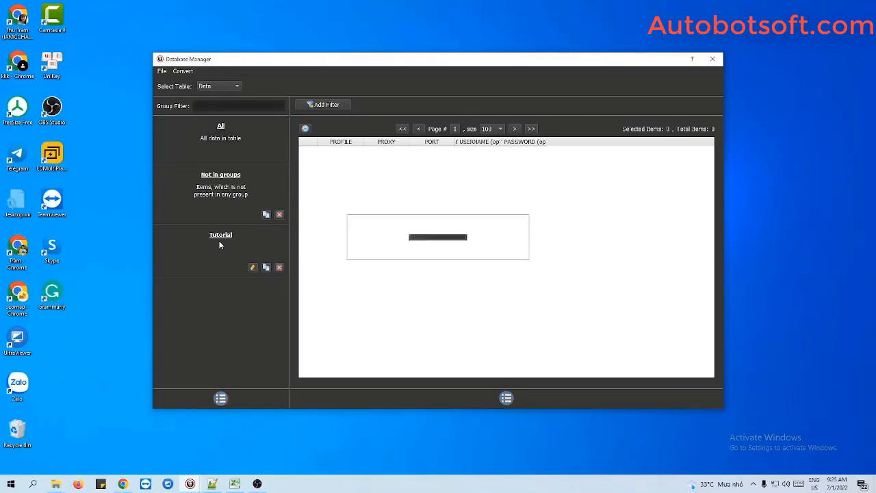
click(506, 398)
click(523, 402)
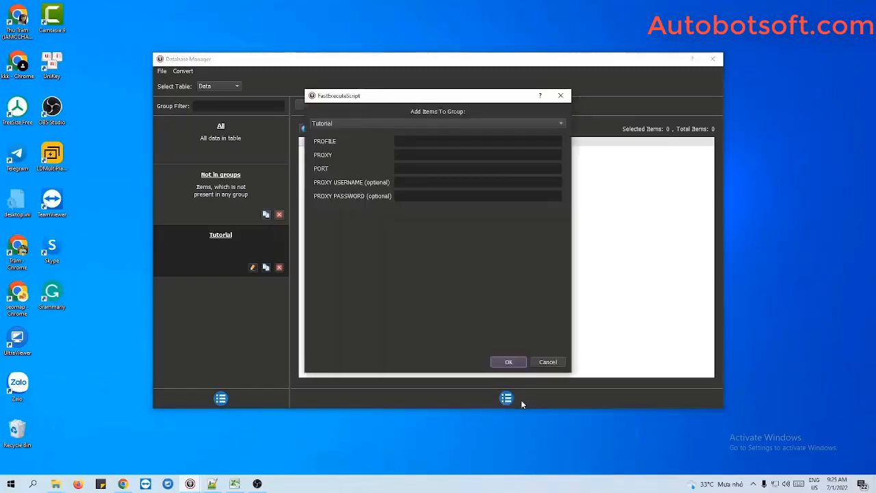
click(434, 140)
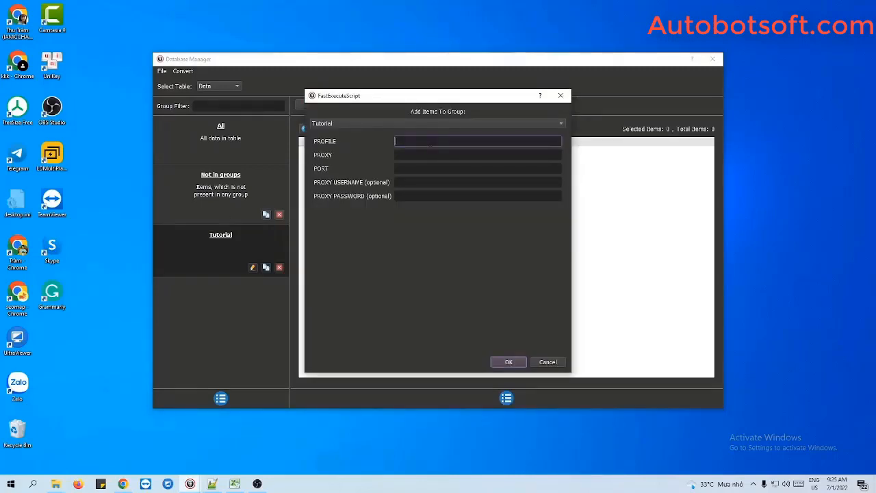
text(Profile 1)
key(Tab)
key(Tab)
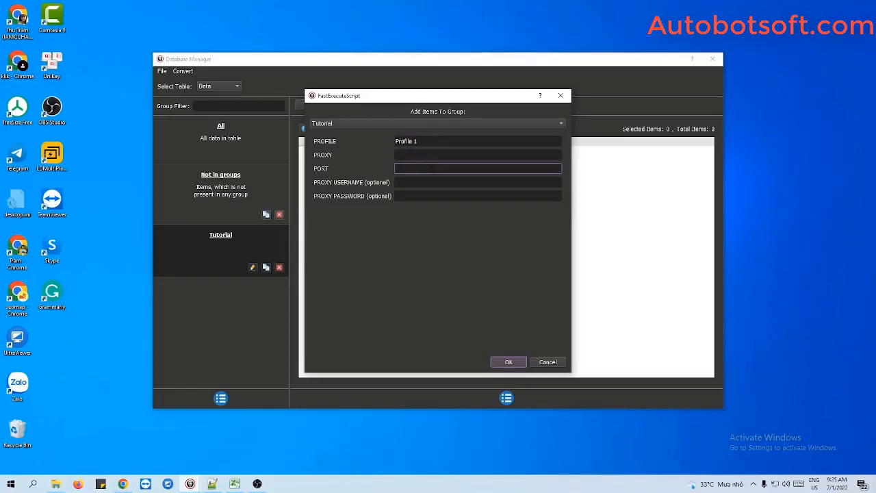
click(429, 143)
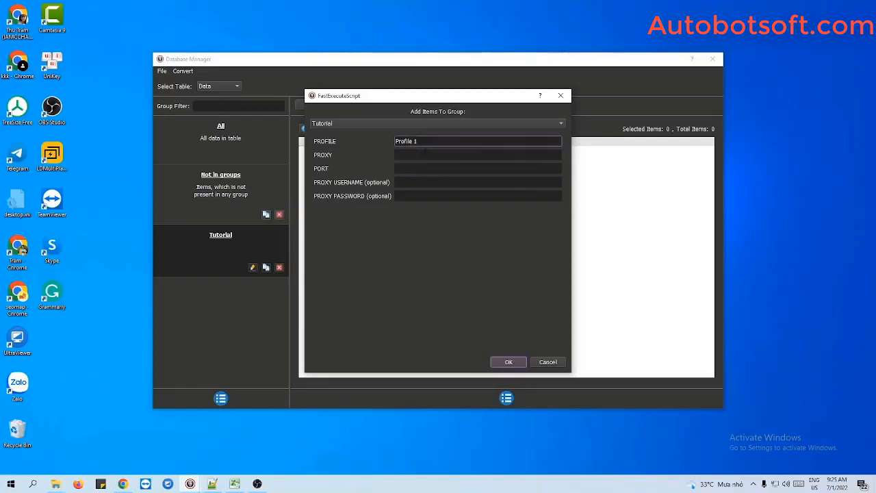
- Set the item's proxy to 192.198.97.232 and port to 58378, leave the optional credentials empty, and add it
click(424, 154)
key(Tab)
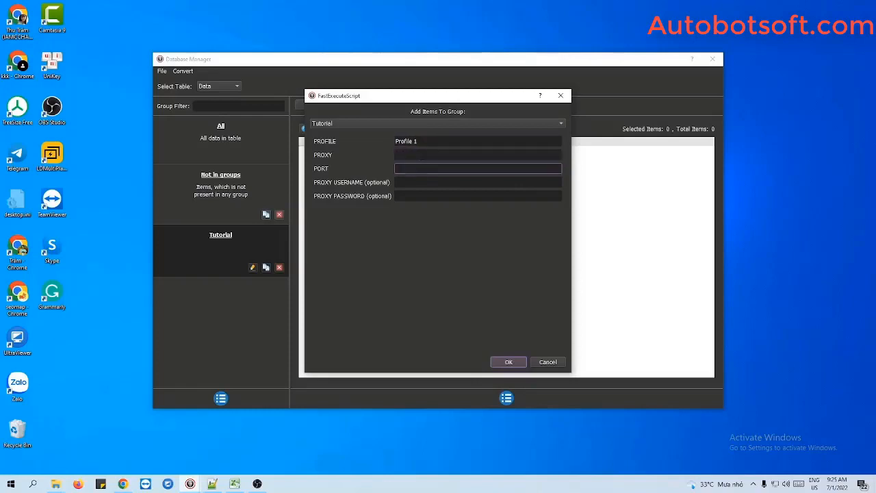
click(422, 156)
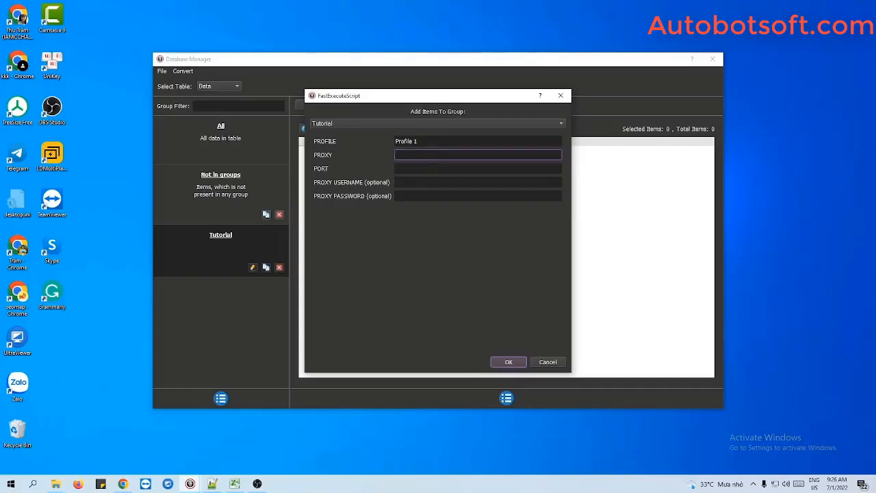
text(192.198.97.232)
click(415, 169)
text(58378)
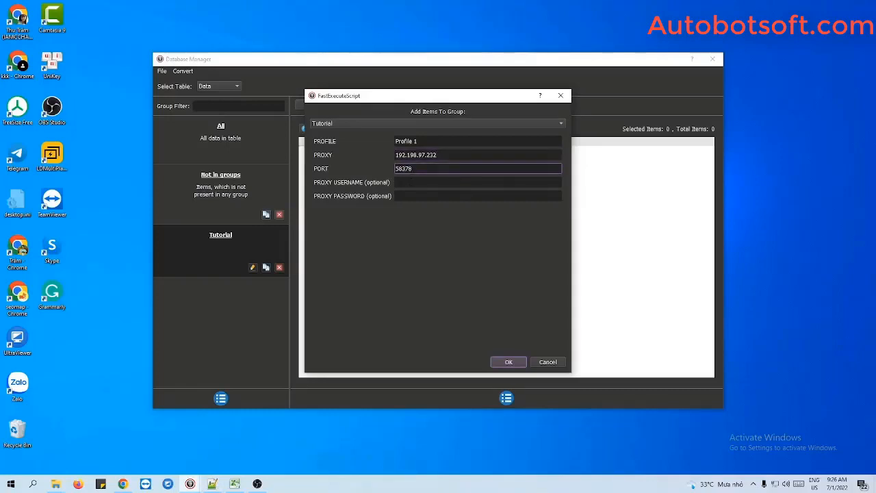
key(Tab)
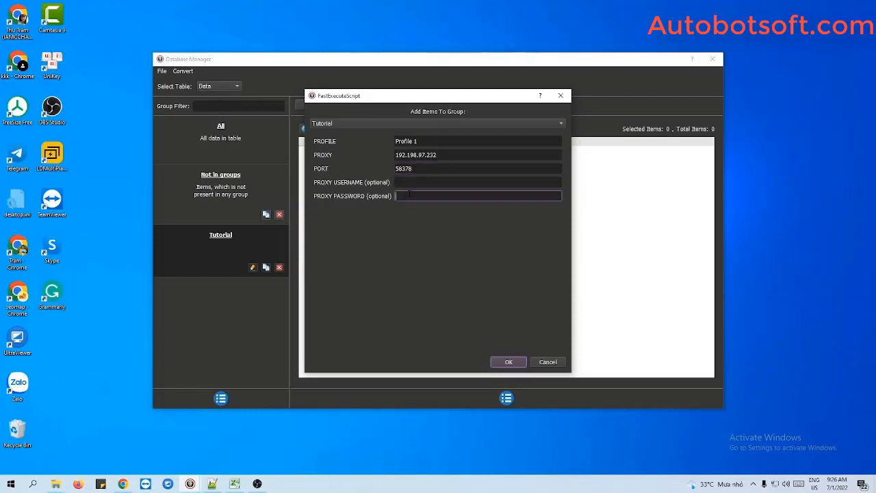
click(409, 194)
click(507, 362)
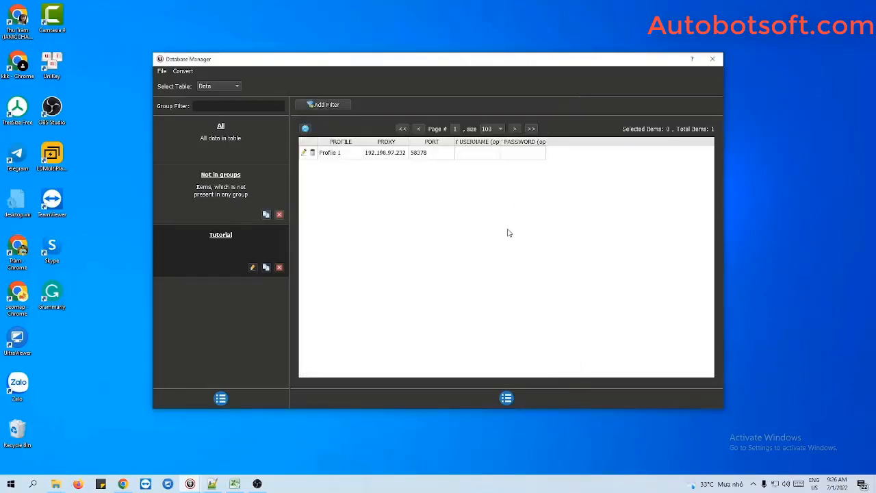
click(508, 397)
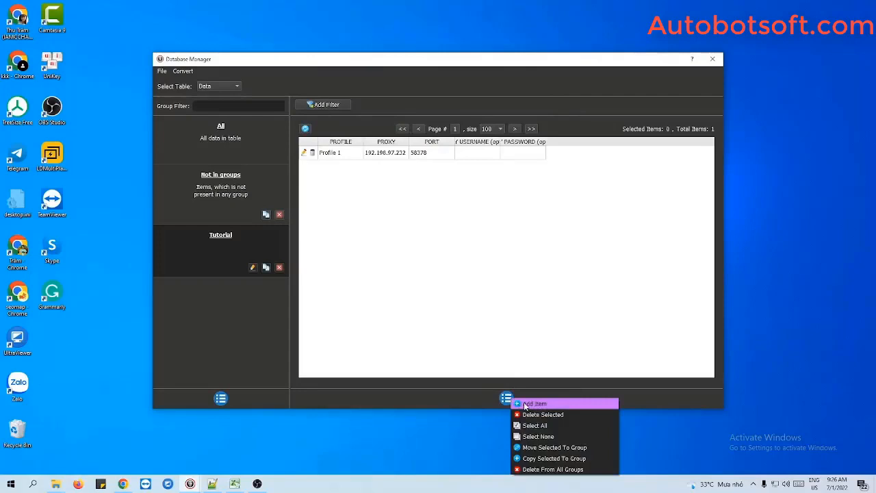
click(525, 404)
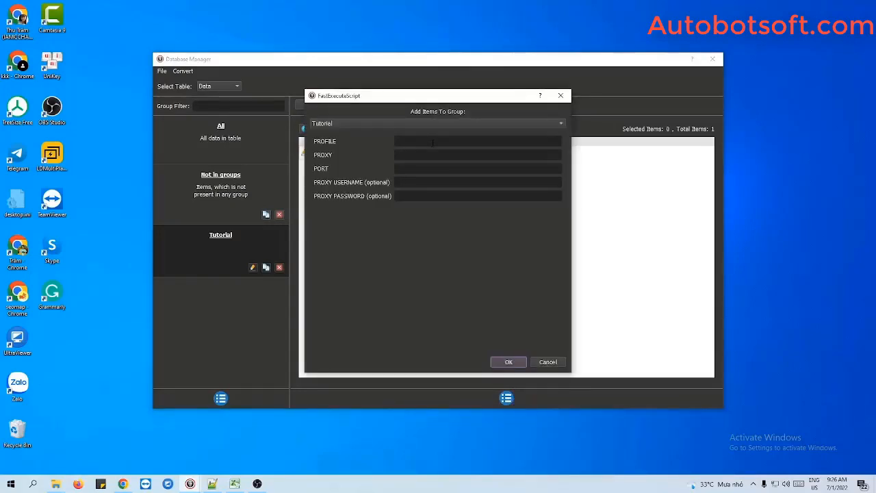
click(560, 95)
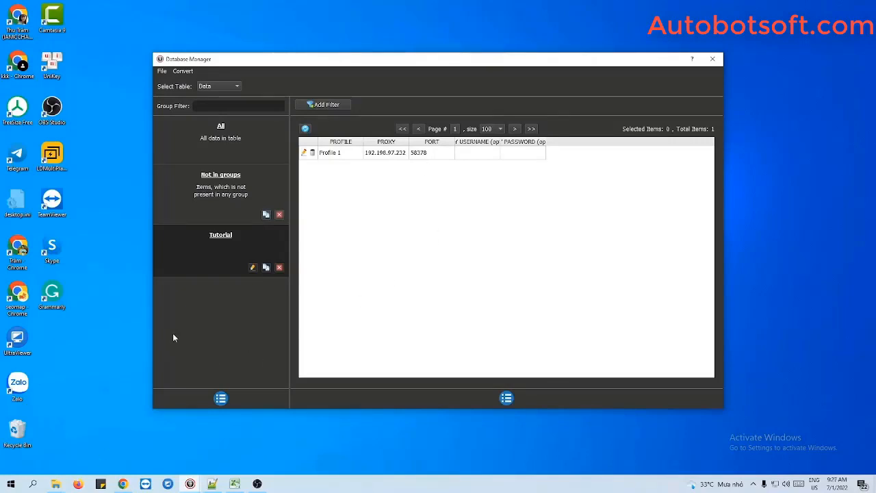
- Switch to File Explorer and create a text document named profile.txt in the Multibrowsers folder
click(55, 483)
right_click(262, 199)
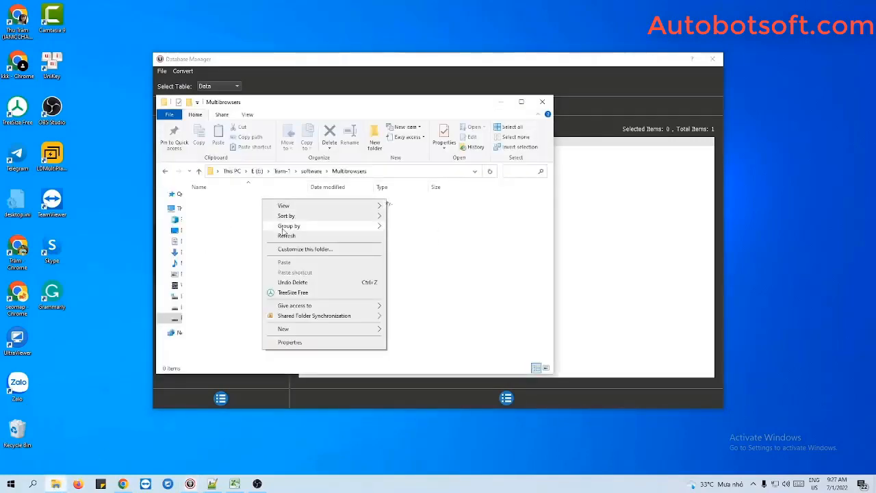
mouse_move(284, 326)
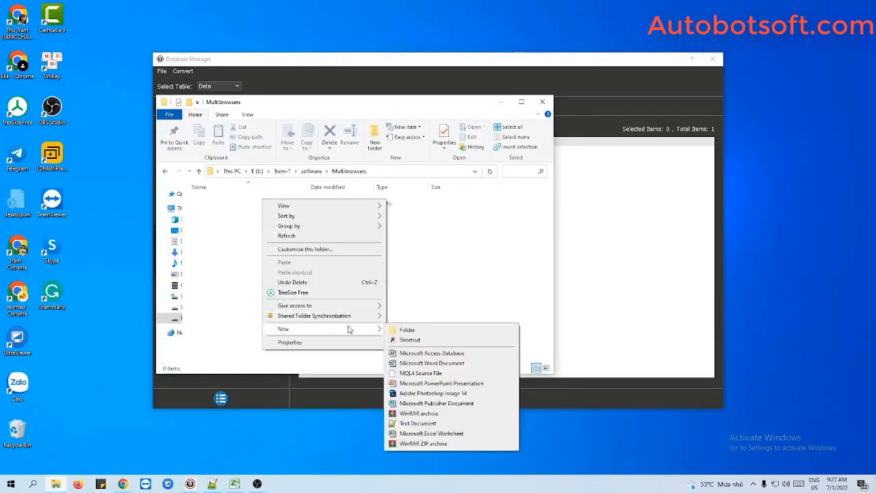
click(404, 422)
text(proxy)
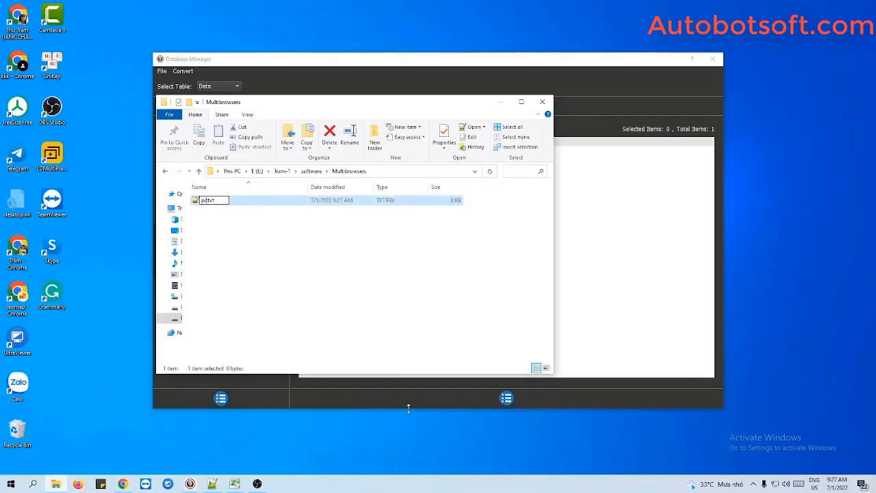
text(le)
key(Return)
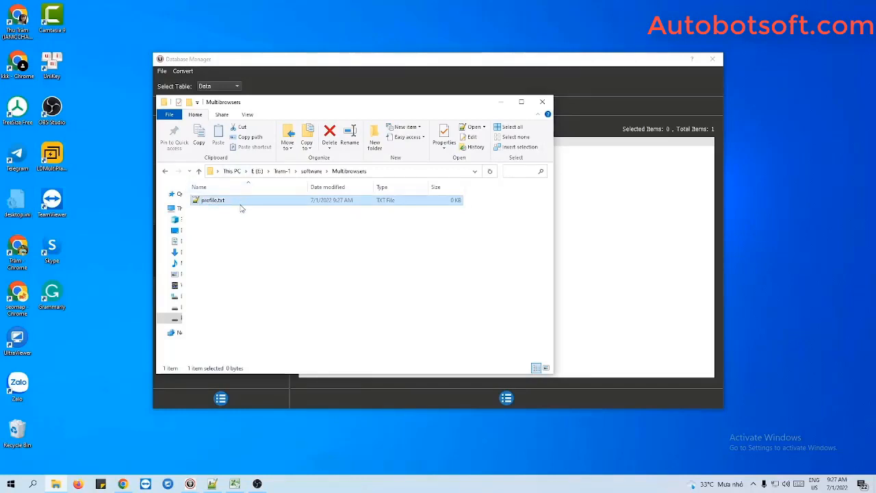
- Open profile.txt in Notepad++ and enter "Profile 1,192.198.97.232:58378" as the first line
double_click(262, 204)
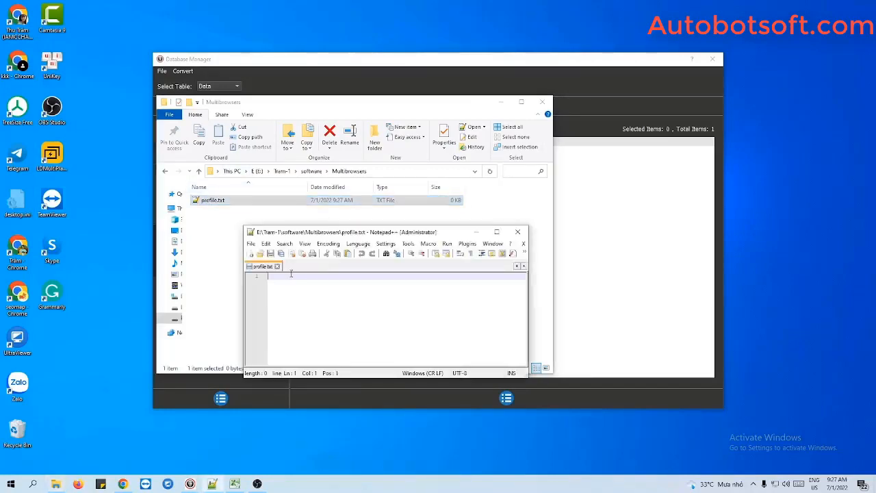
click(500, 101)
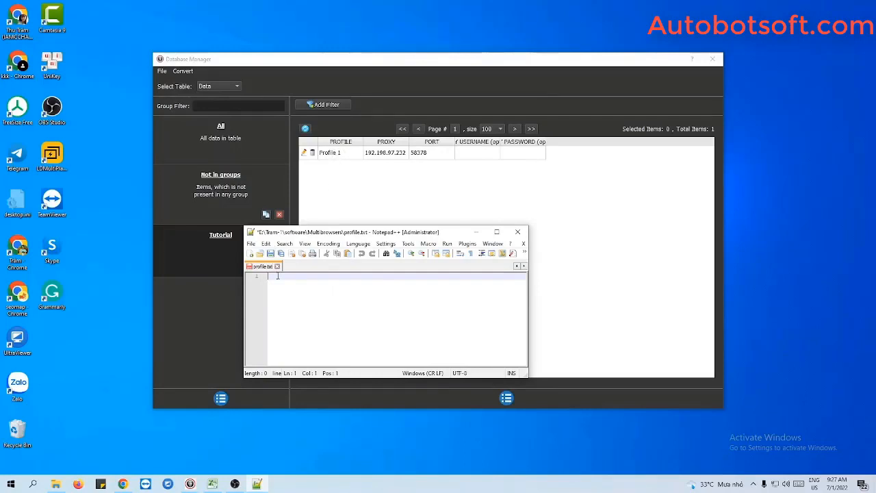
text(Profile 1,)
text(192.198.97.232)
text(:)
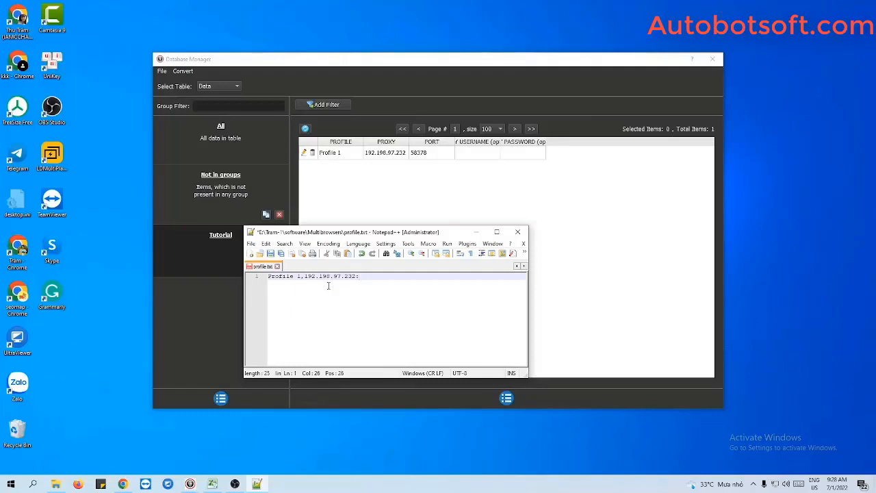
text(58378)
key(Return)
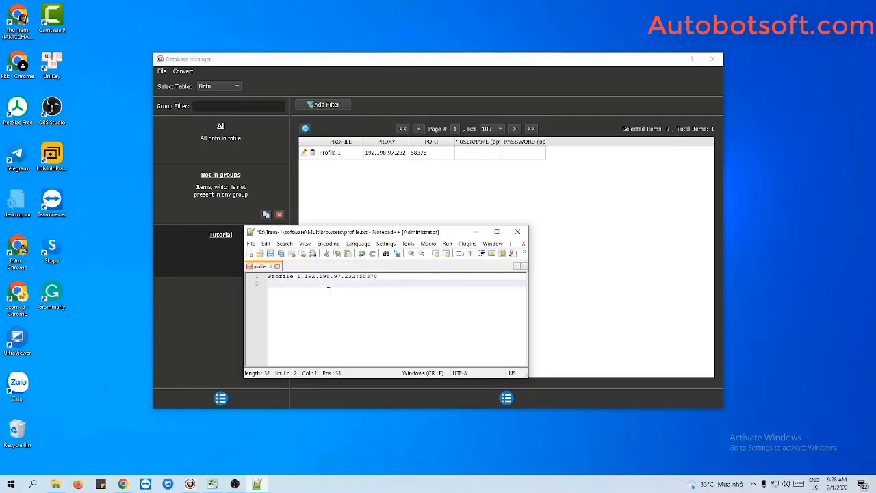
- Add the second line "Profile 2,23.254.68.235:58378", copying the port from the first line
text(Profile 2,)
text(23.254.68.235)
double_click(368, 275)
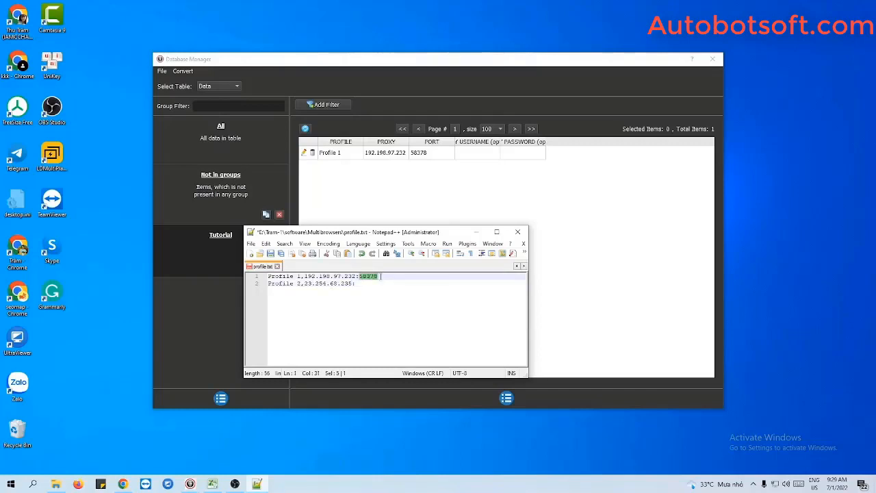
key(ctrl+c)
click(365, 286)
key(ctrl+v)
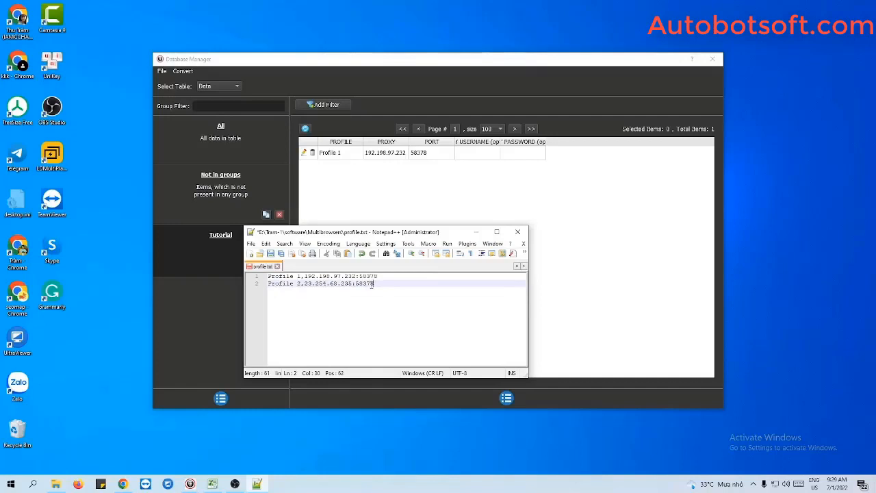
- Save profile.txt without any blank lines after the second profile entry
key(Return)
key(Return)
key(Return)
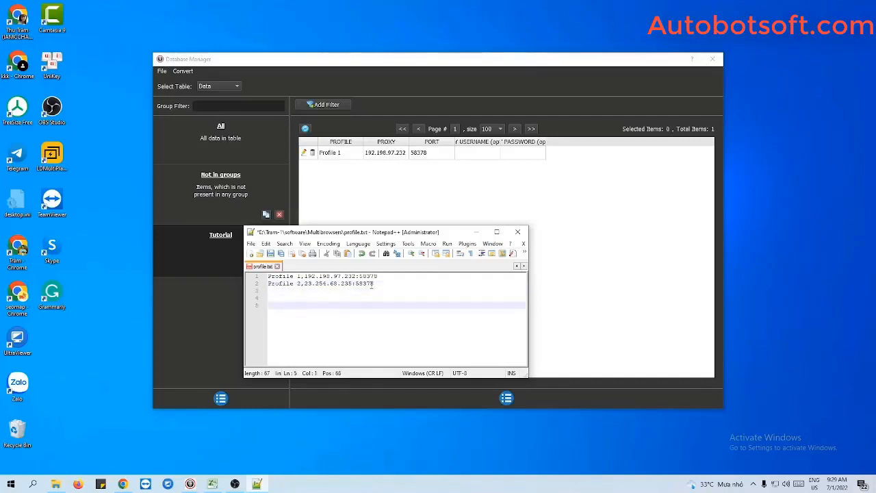
key(BackSpace)
key(BackSpace)
key(BackSpace)
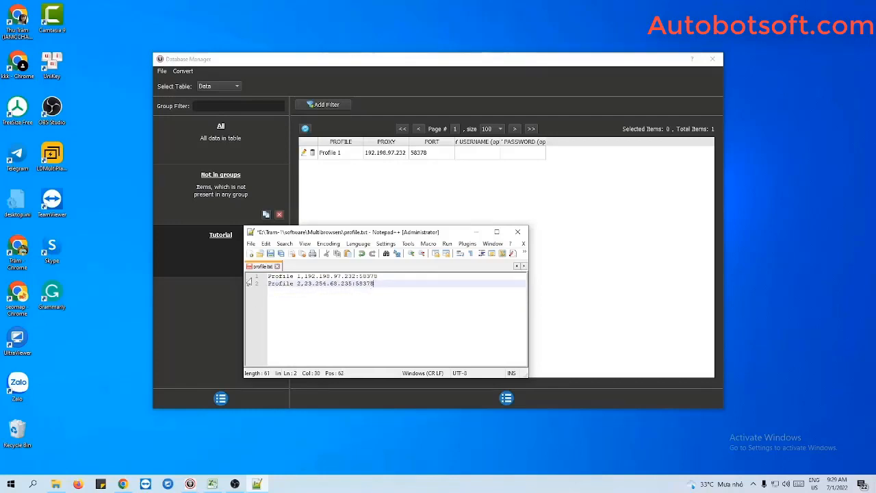
key(ctrl+s)
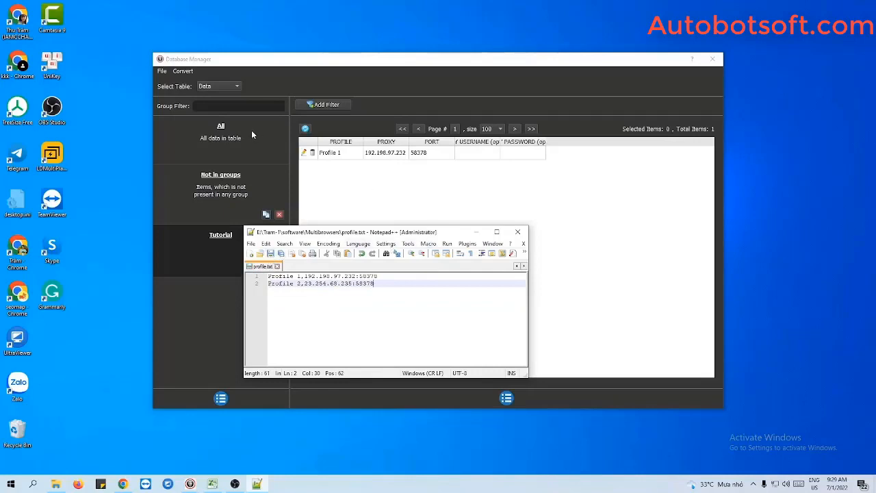
- Switch to the Database Manager and import profile.txt from the Multibrowsers folder as CSV with the default column order
click(182, 71)
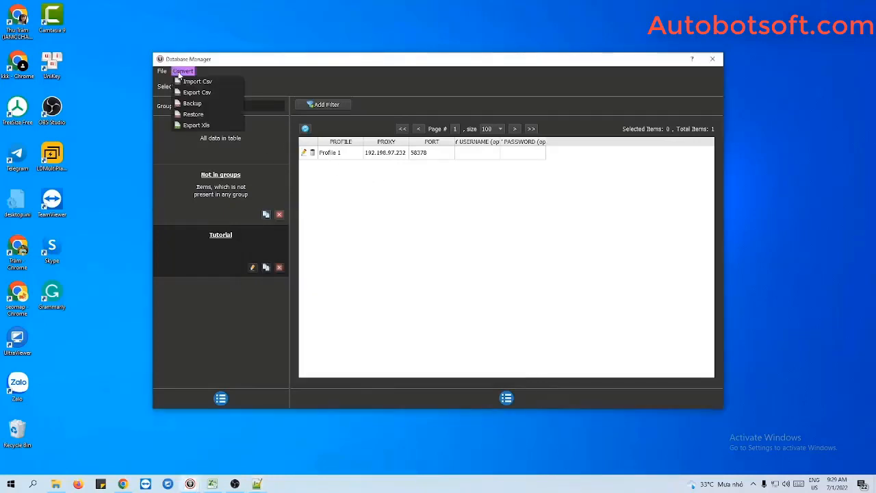
click(192, 81)
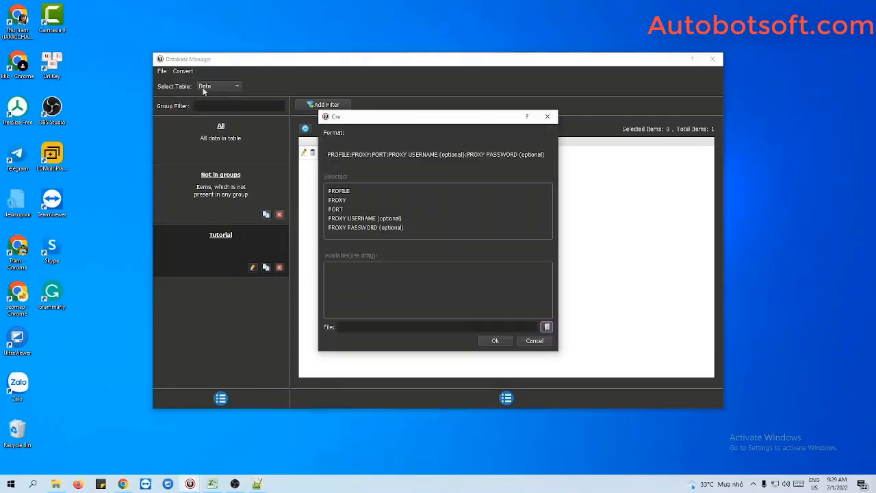
click(547, 326)
click(381, 306)
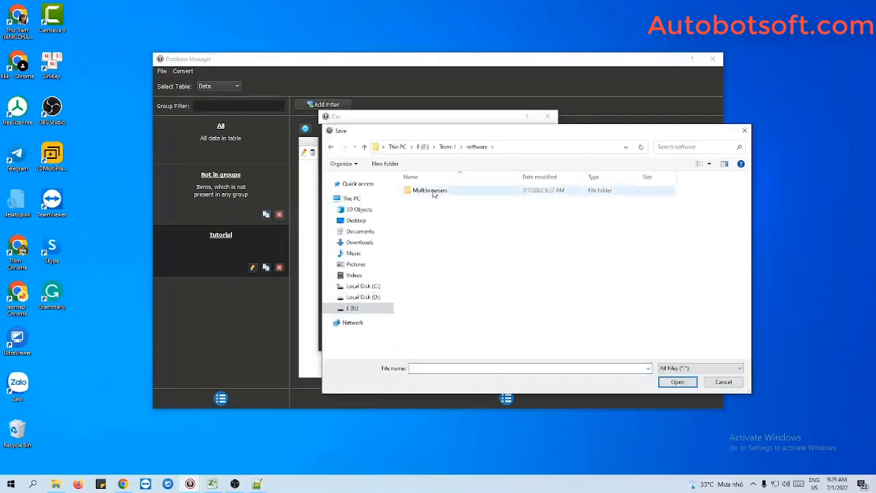
double_click(433, 191)
click(434, 191)
click(662, 381)
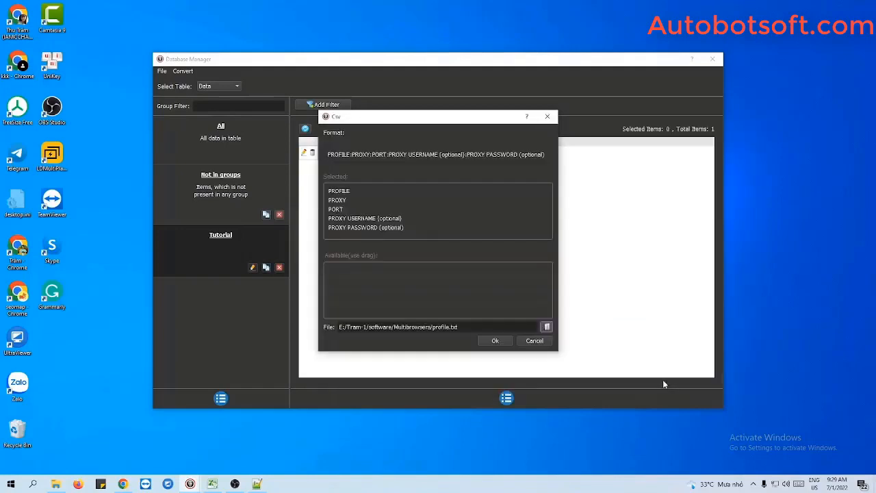
click(496, 341)
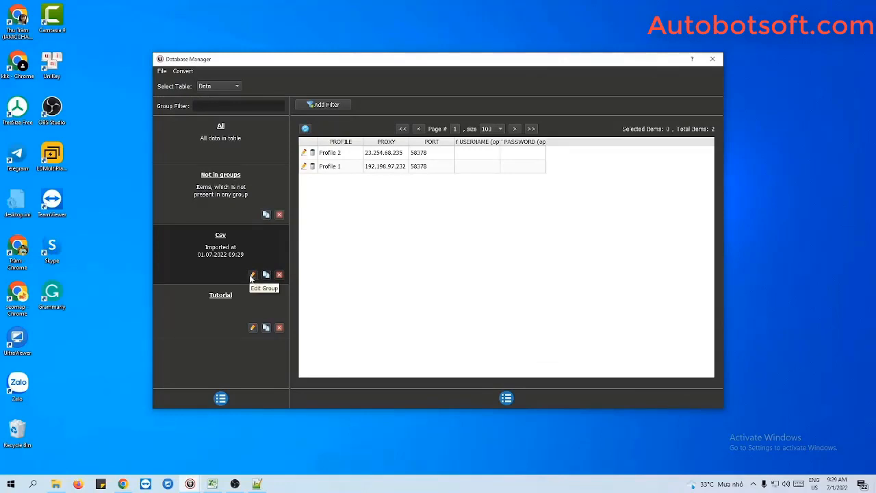
- Rename the imported Csv group as "Tutorial 2" and close the Database Manager
click(252, 274)
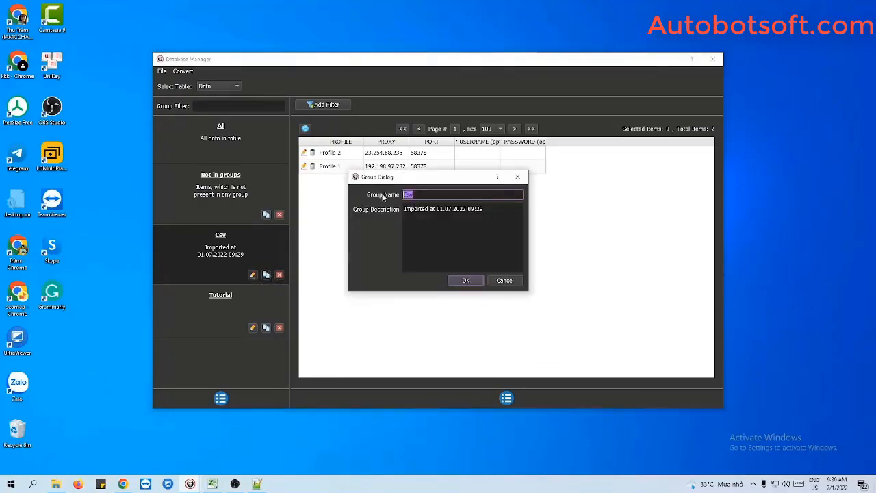
text(Tutorial)
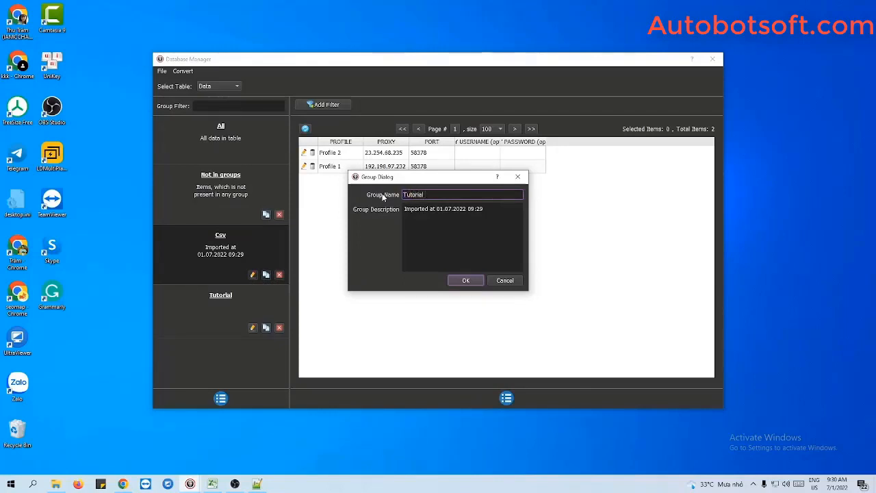
text( 2)
click(466, 282)
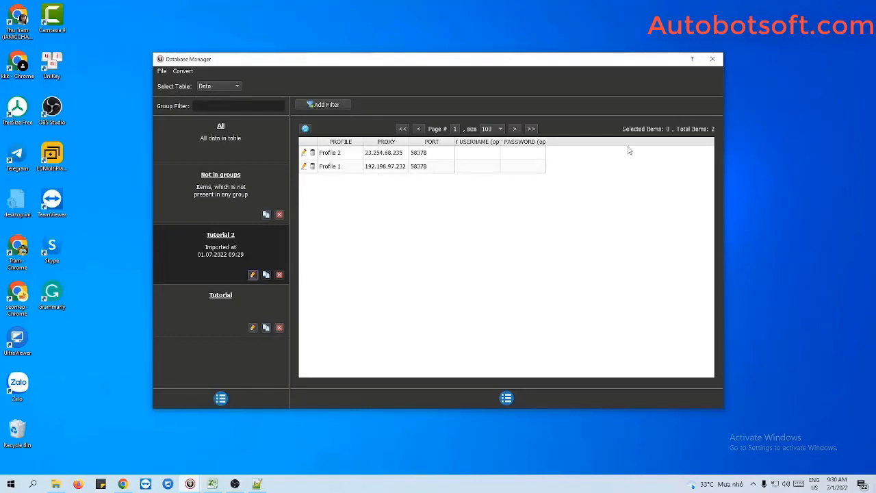
click(713, 59)
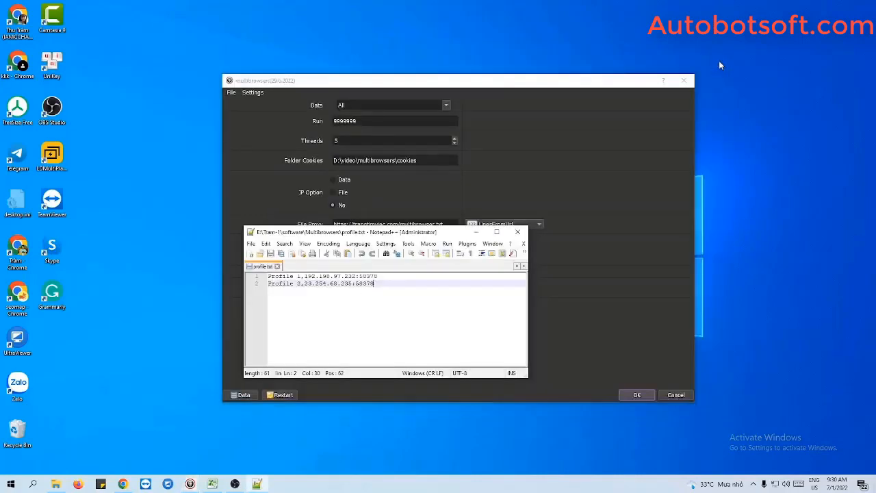
- Hide the Notepad++ window and choose the Tutorial 2 group as the Data source
click(475, 231)
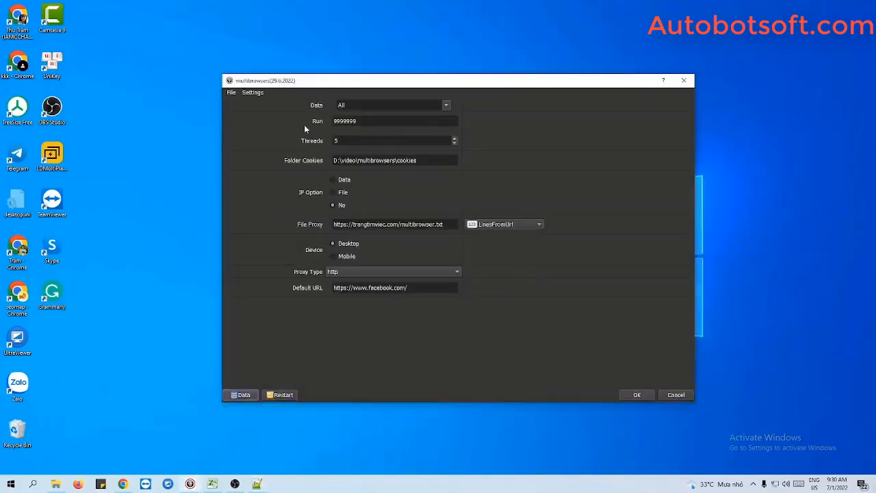
click(431, 104)
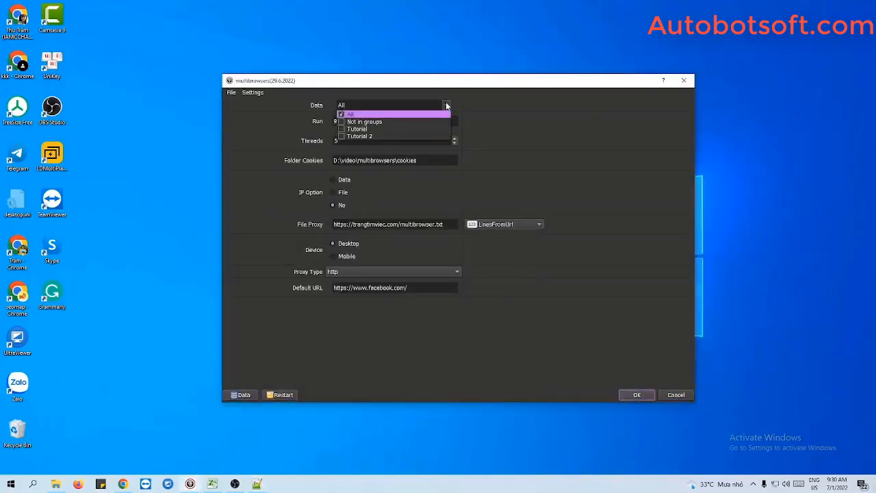
click(341, 137)
click(518, 130)
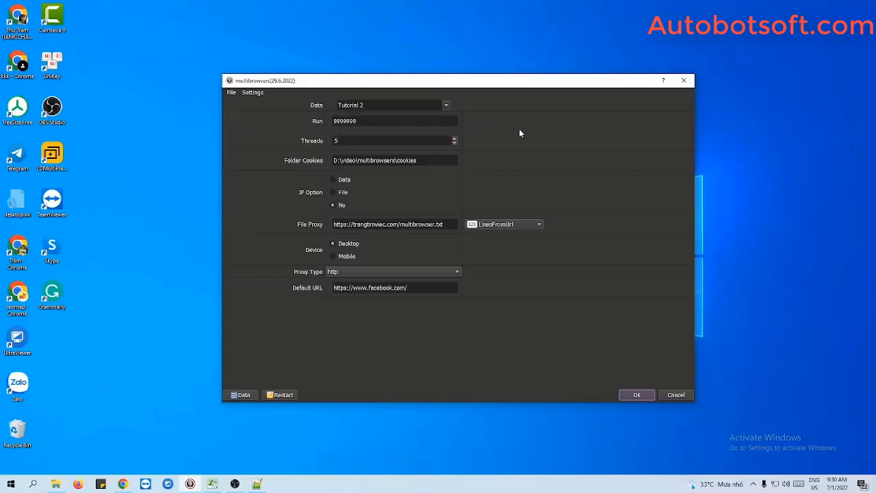
- Set the Run value to 1000
click(390, 123)
drag(386, 121, 333, 121)
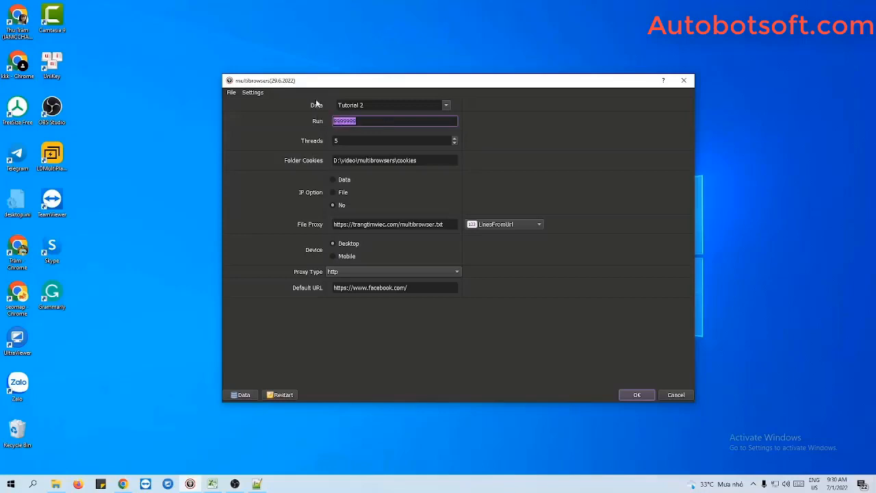
text(1000)
key(Tab)
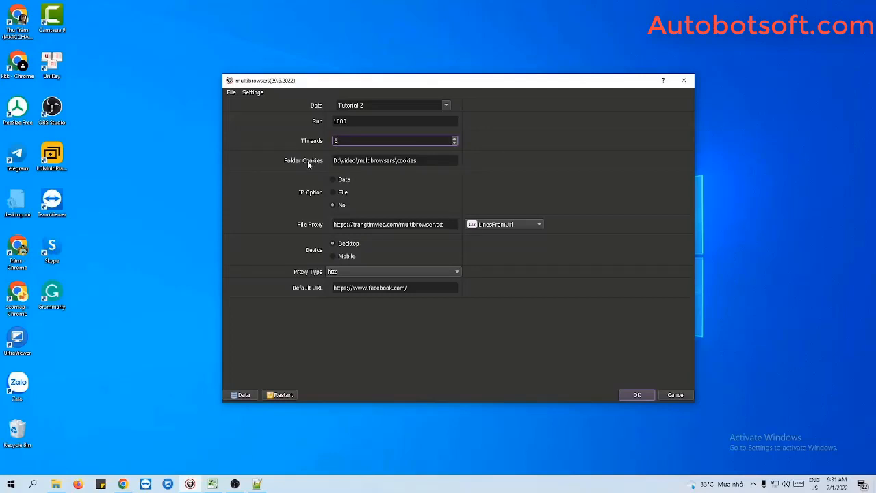
- Switch to File Explorer and create a folder named "cookies" inside the Multibrowsers folder
click(56, 484)
right_click(290, 232)
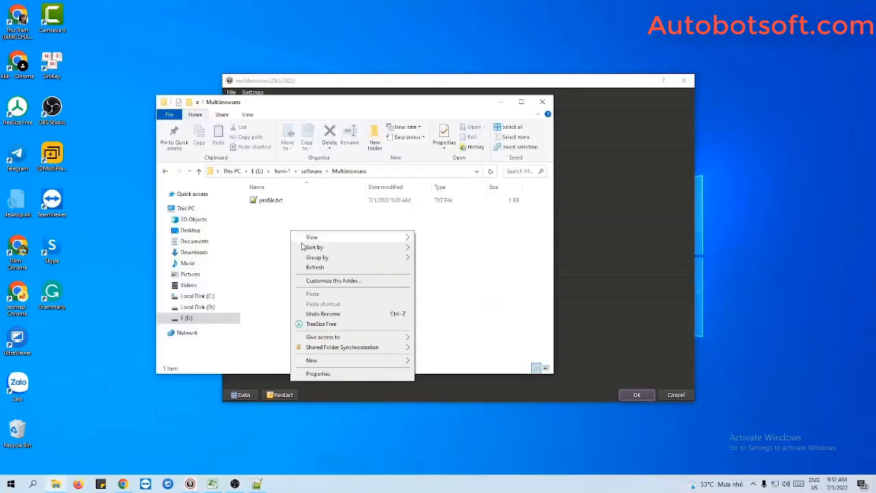
mouse_move(306, 363)
click(438, 362)
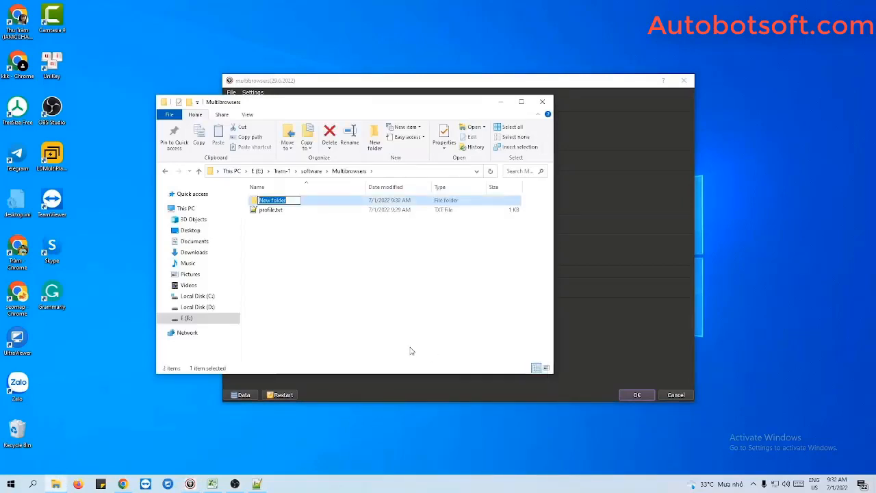
text(cookies)
key(Return)
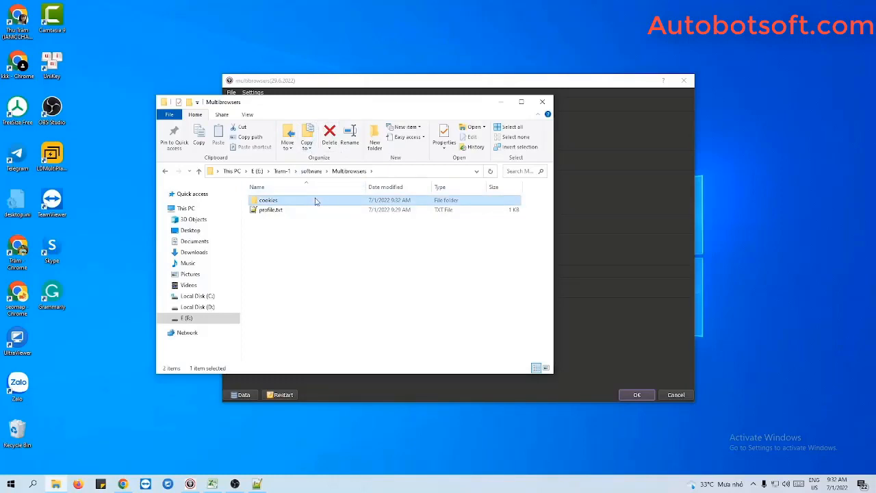
- Copy the path of the new cookies folder and set it as the Folder Cookies value in multibrowsers
double_click(316, 201)
click(418, 171)
key(ctrl+c)
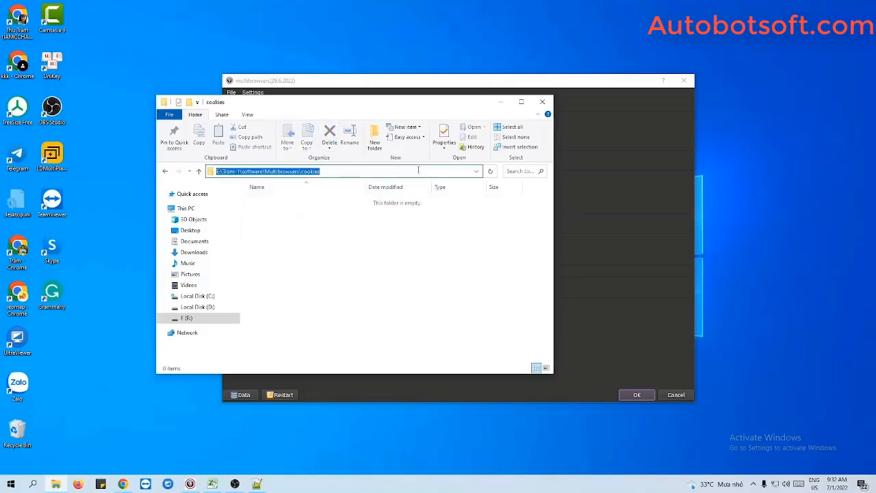
click(500, 101)
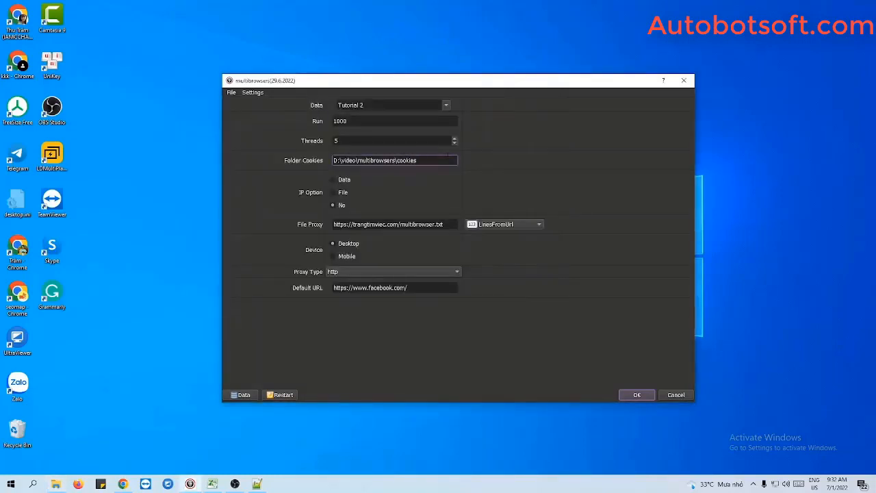
triple_click(449, 160)
key(ctrl+v)
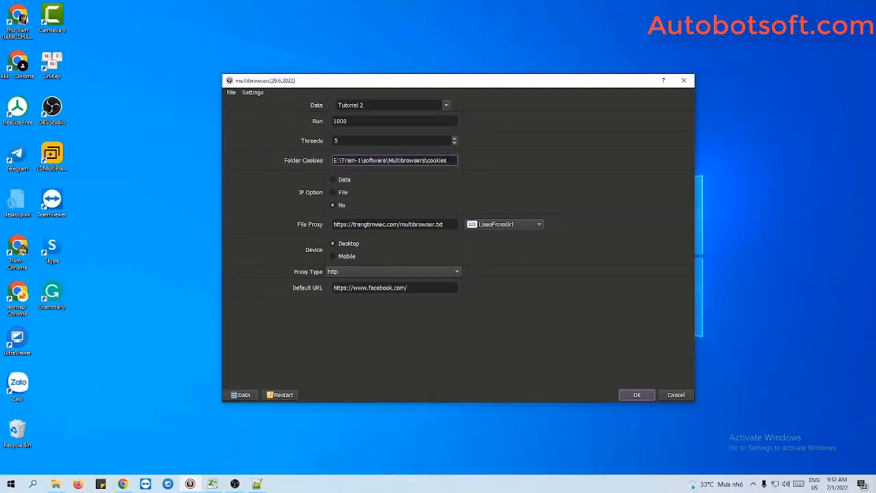
- Set the IP Option to Data and review the stored profile proxies in the Database Manager
click(420, 178)
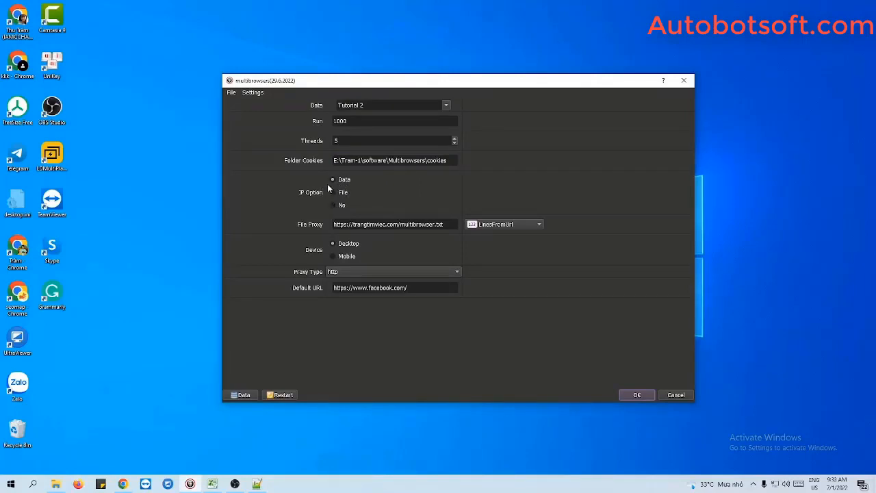
click(241, 394)
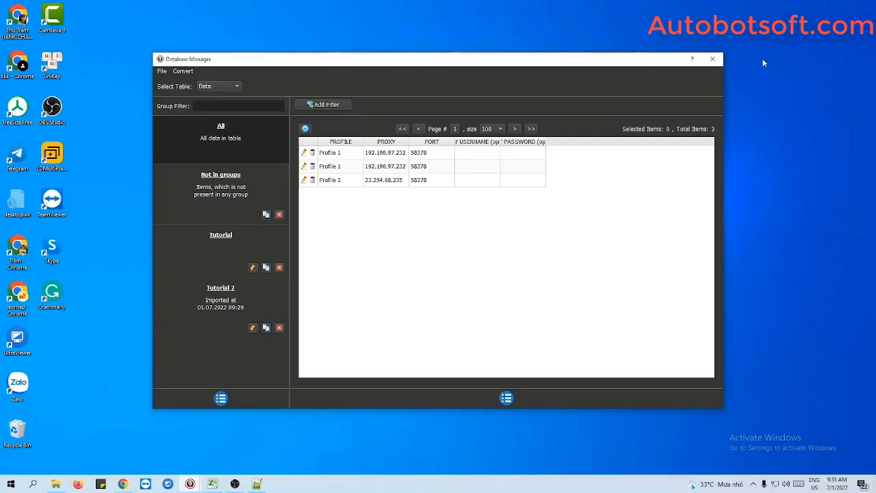
click(713, 59)
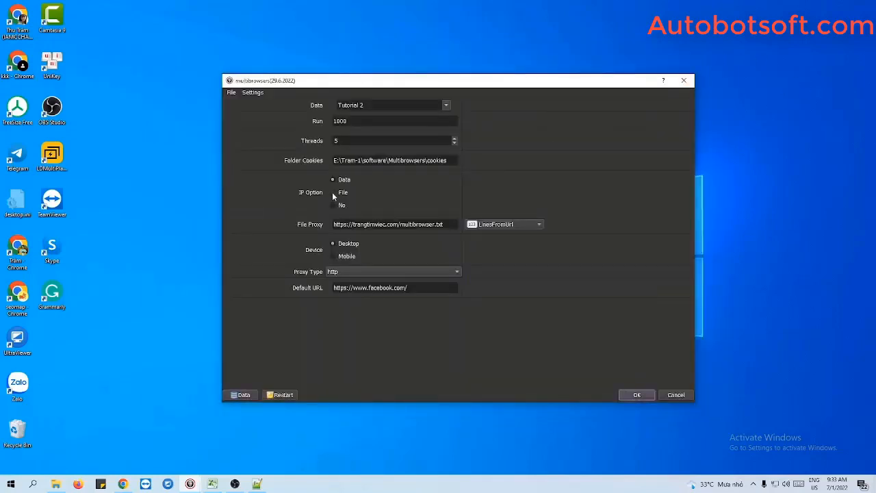
- Set the IP Option to File and the File Proxy source to LinesFromFile
click(496, 227)
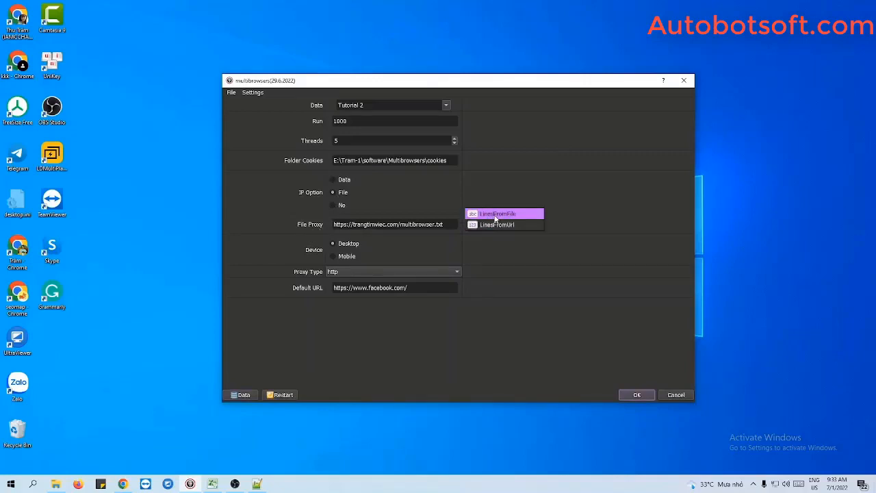
click(495, 214)
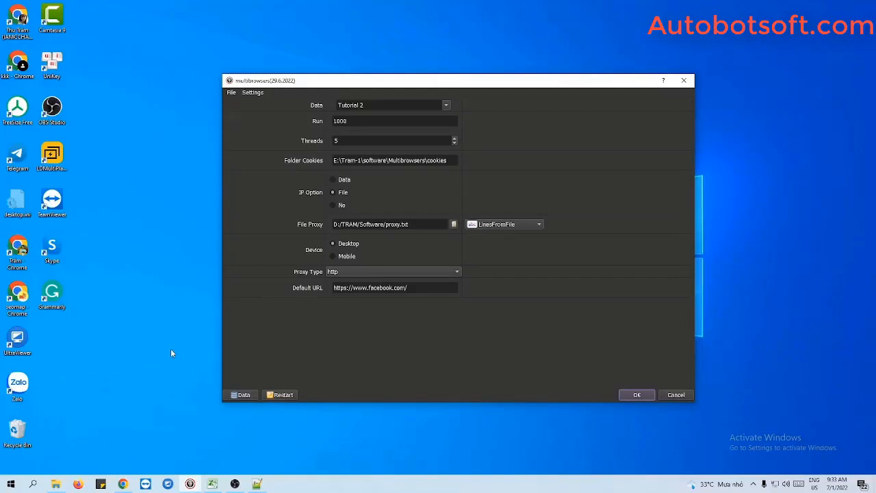
- Switch to File Explorer and create a text document named proxy.txt in the Multibrowsers folder
click(55, 483)
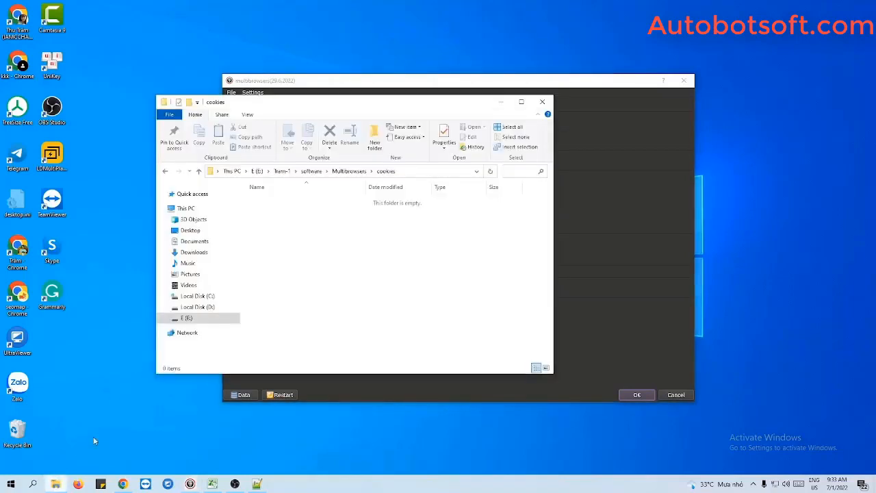
click(198, 171)
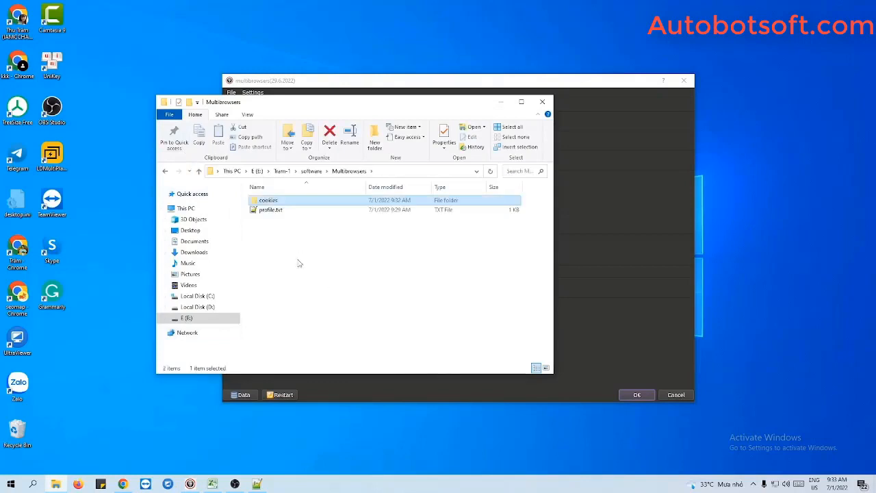
right_click(288, 243)
mouse_move(312, 372)
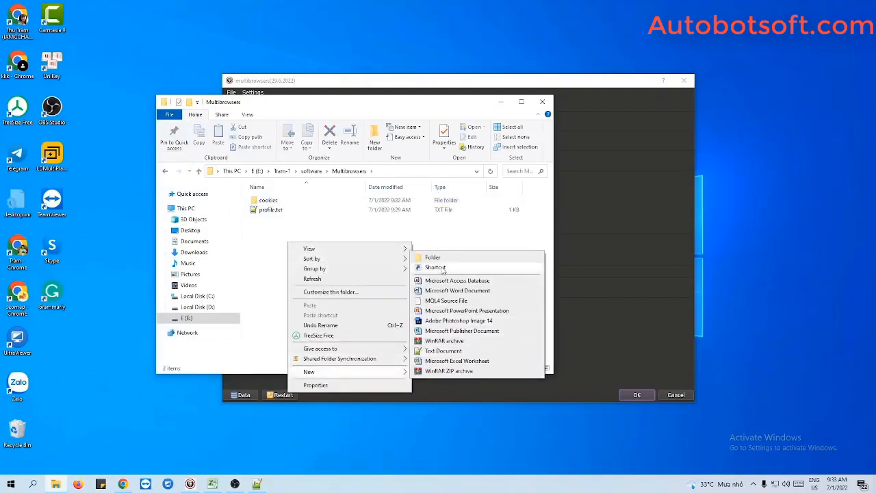
click(432, 351)
text(proxy)
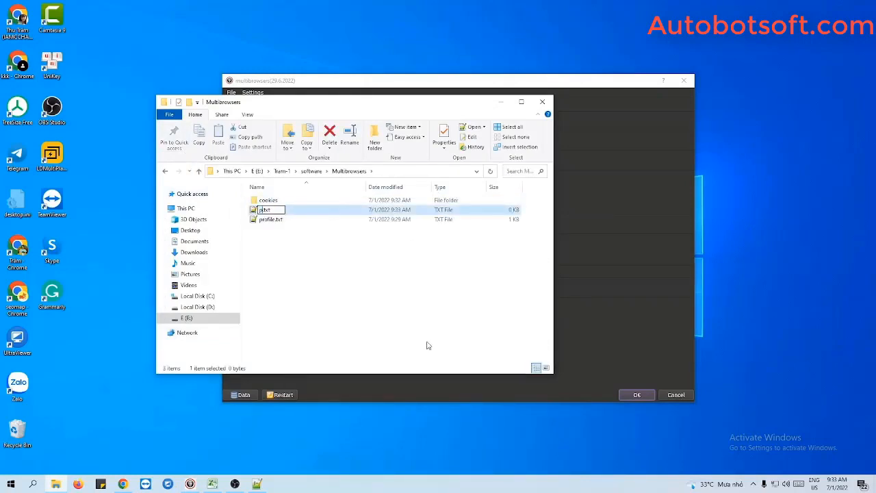
key(Return)
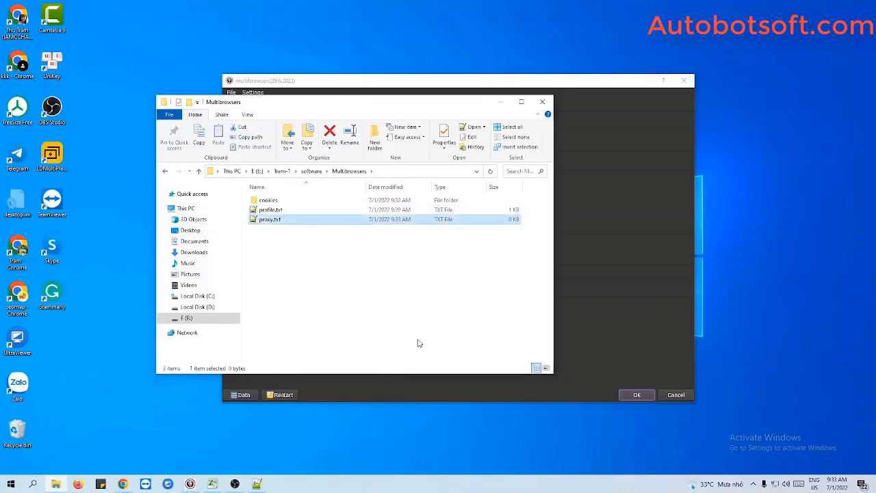
- Open proxy.txt in Notepad++, paste the list of proxies with ports, remove the trailing blank line and save the file
double_click(259, 222)
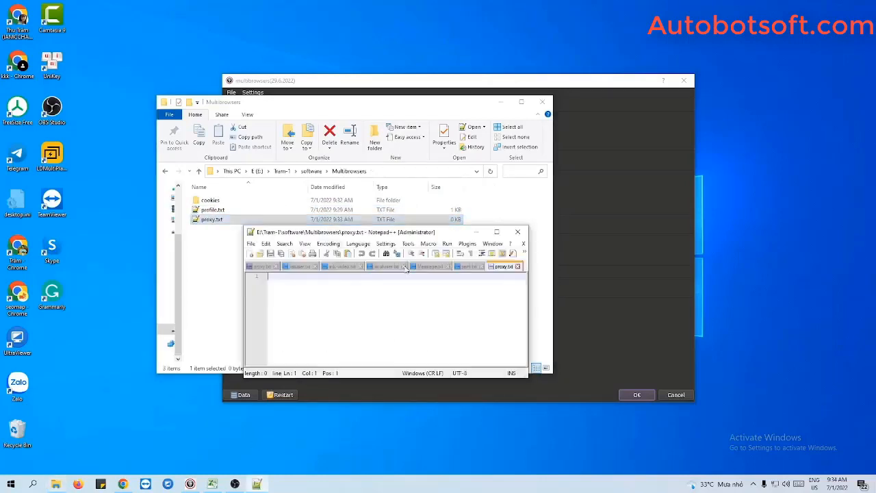
click(501, 104)
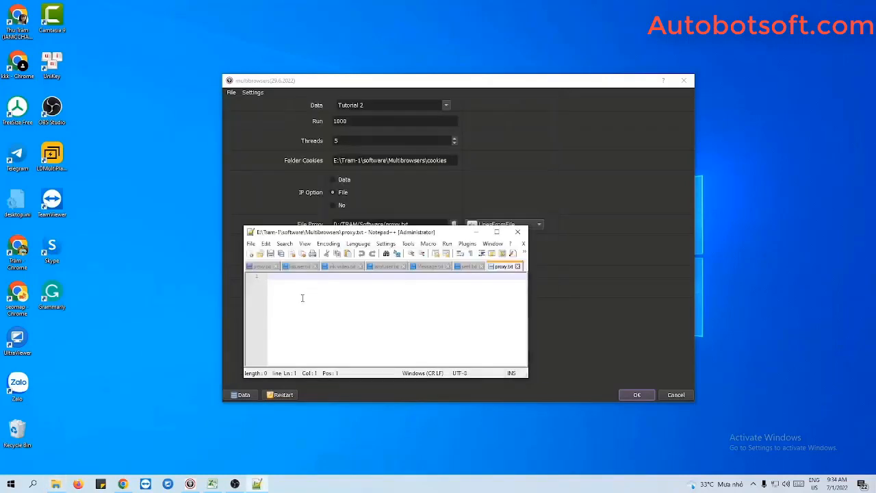
key(ctrl+v)
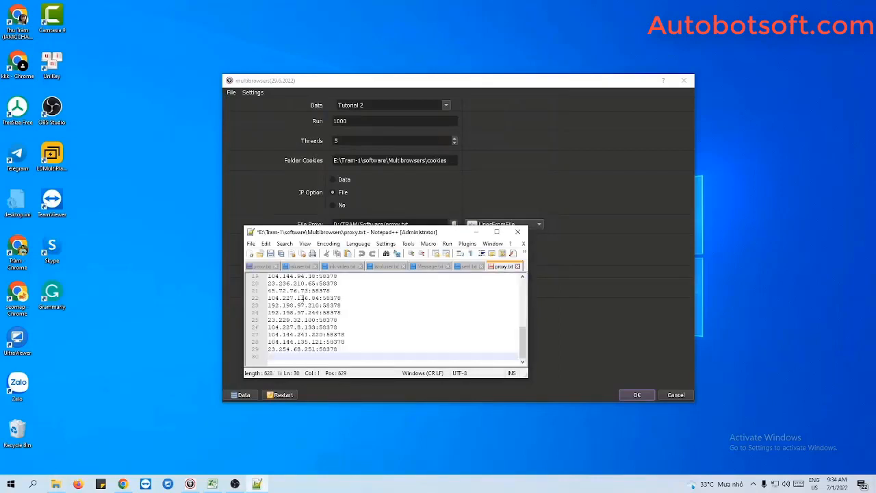
key(BackSpace)
click(271, 253)
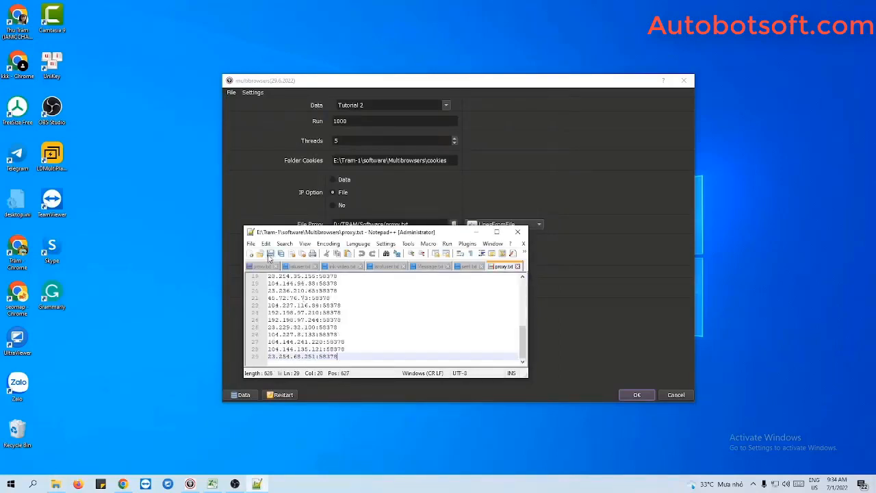
- Return to multibrowsers and choose proxy.txt from the Multibrowsers folder as the File Proxy
click(483, 232)
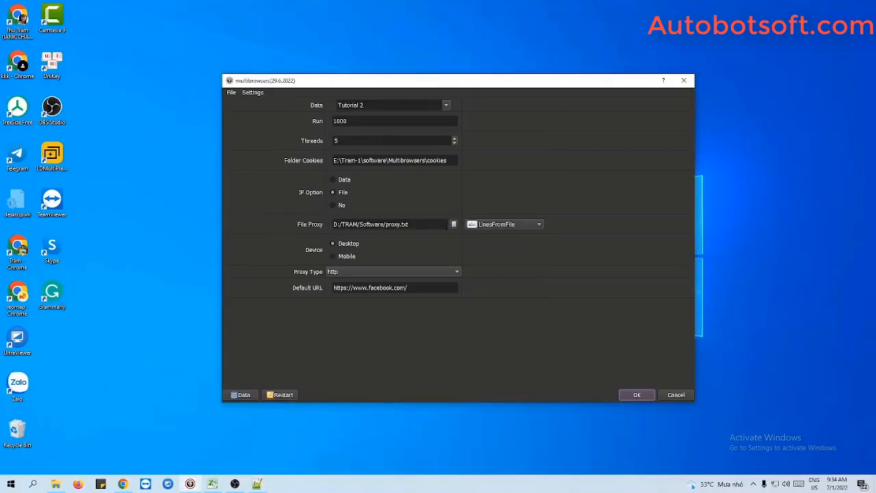
click(453, 224)
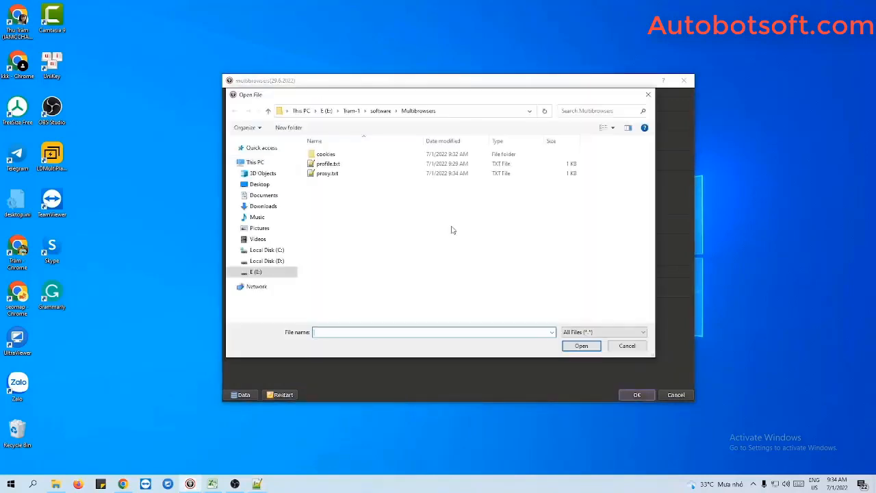
click(350, 175)
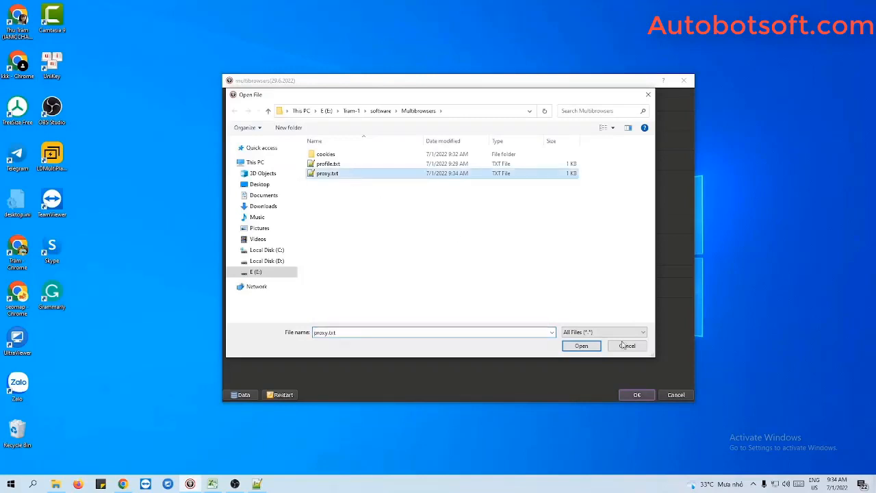
click(583, 346)
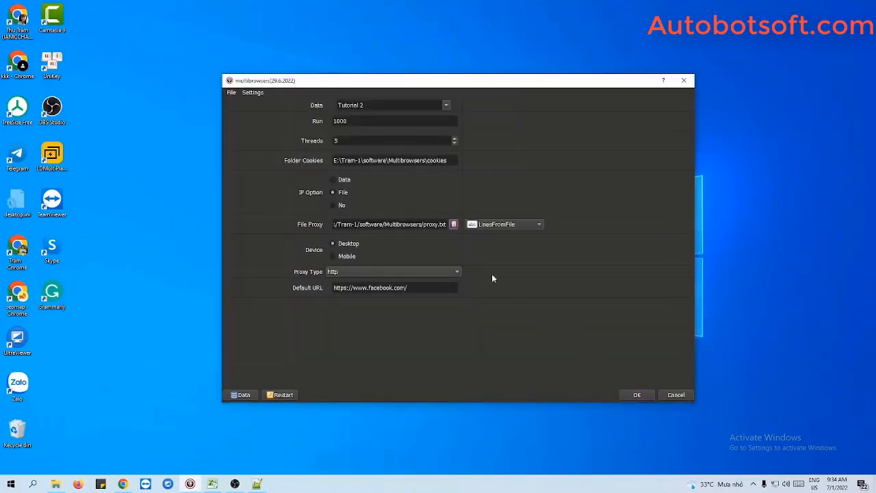
- Switch the File Proxy source to LinesFromUrl and set the IP Option to Data
click(496, 226)
click(495, 236)
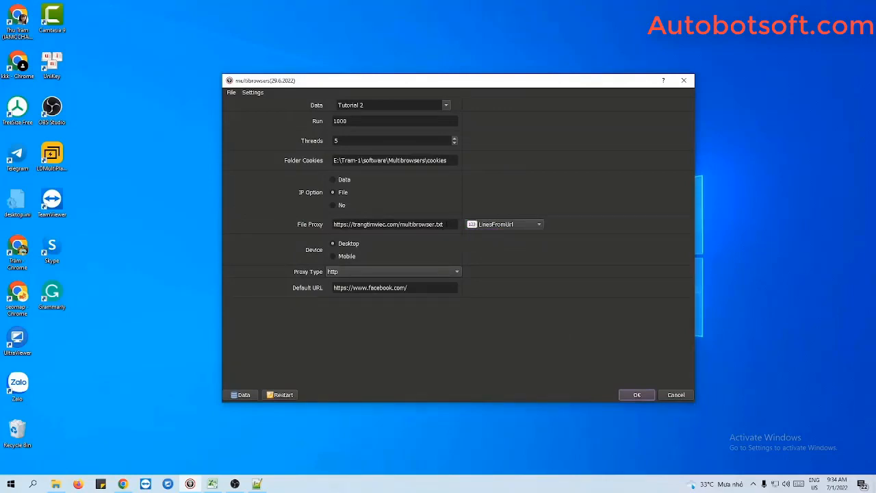
drag(444, 224, 333, 225)
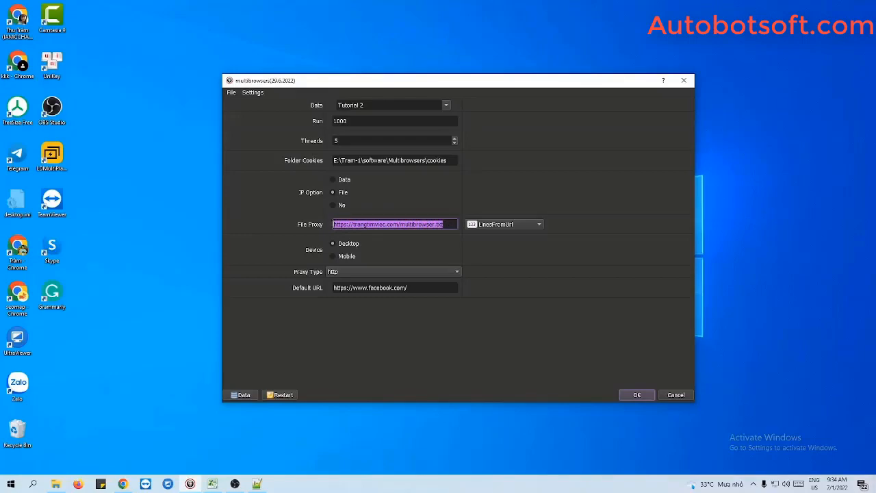
click(445, 224)
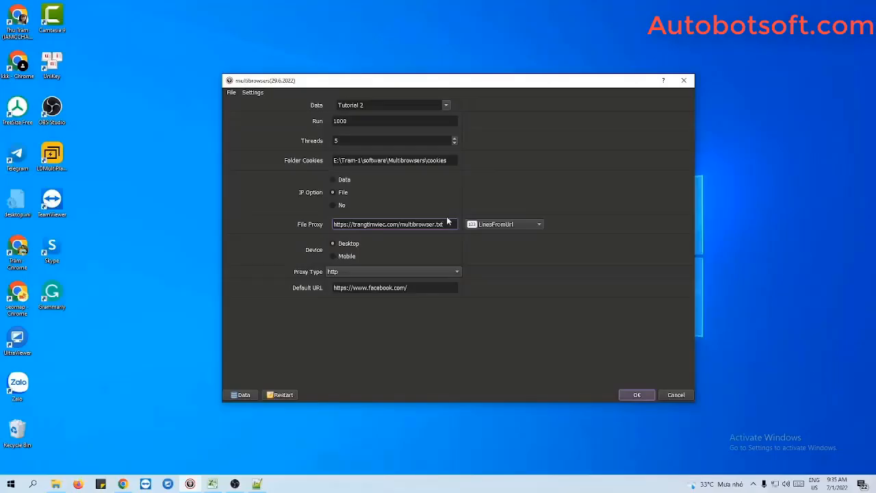
click(334, 207)
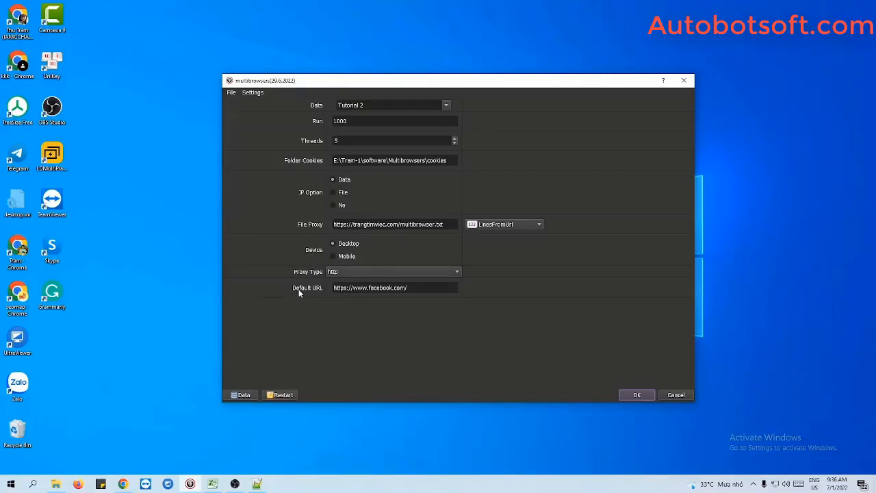
click(362, 287)
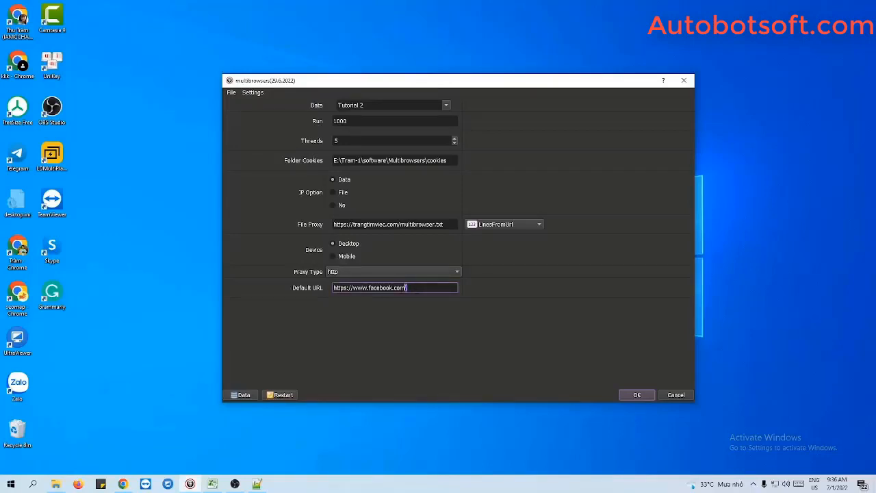
drag(407, 287, 333, 288)
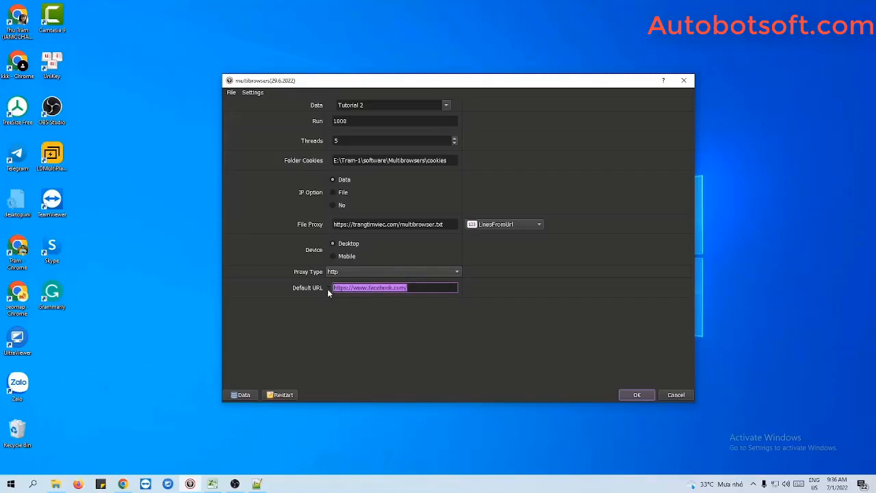
click(413, 288)
drag(413, 287, 394, 288)
click(415, 288)
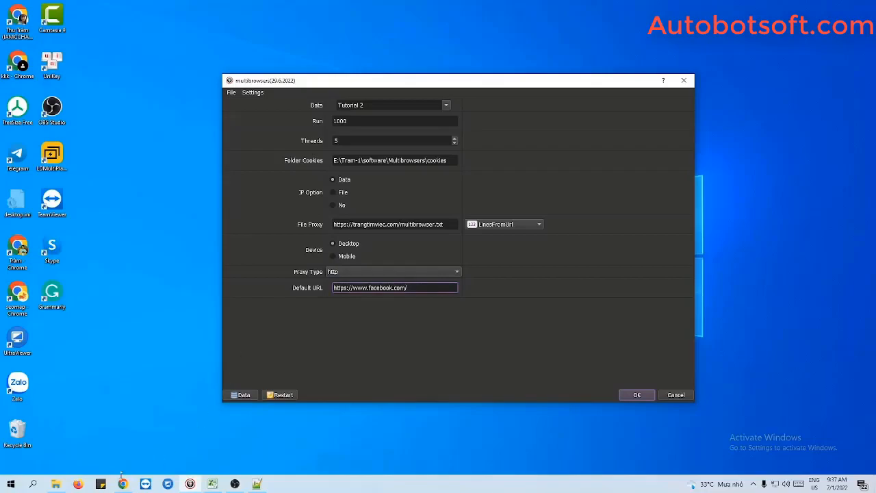
- Switch to Chrome, search for browserleaks, open the BrowserLeaks site and copy its address
click(123, 483)
click(102, 24)
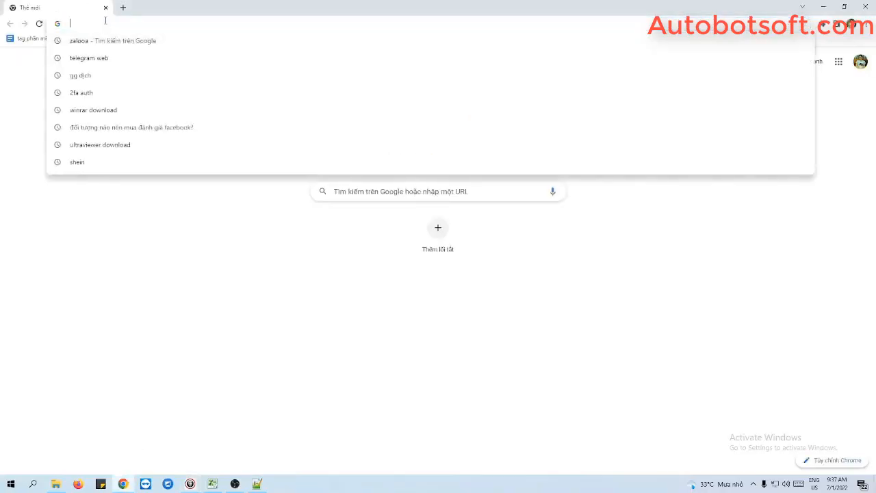
text(br)
key(BackSpace)
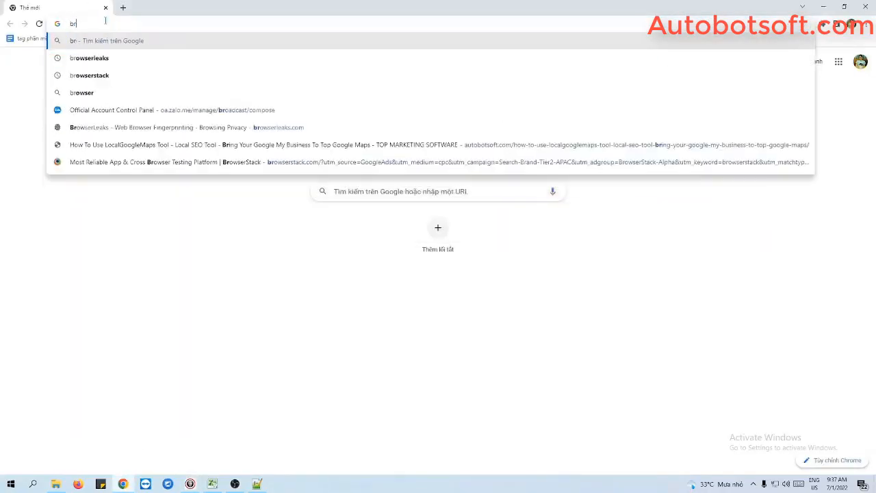
text(ow)
key(Return)
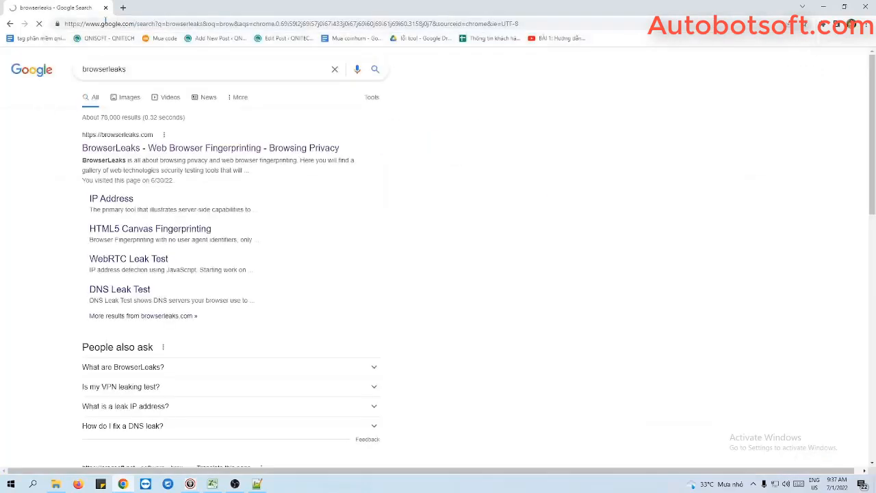
click(165, 150)
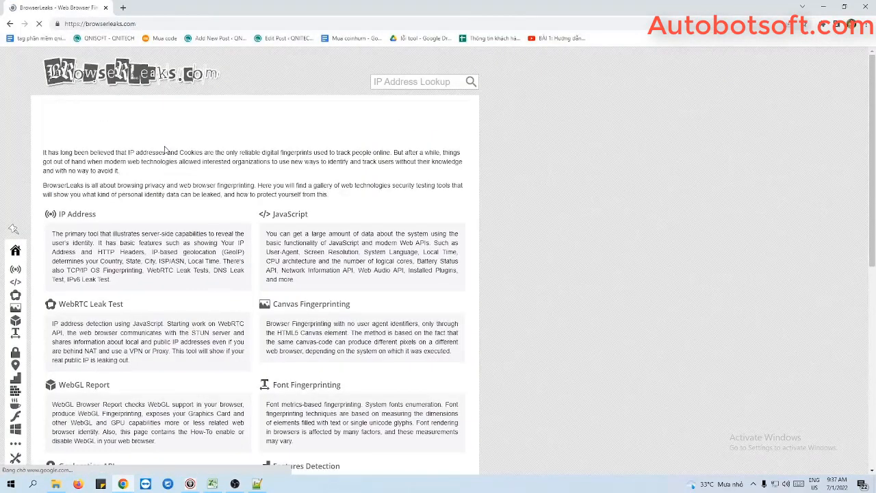
click(165, 24)
key(ctrl+c)
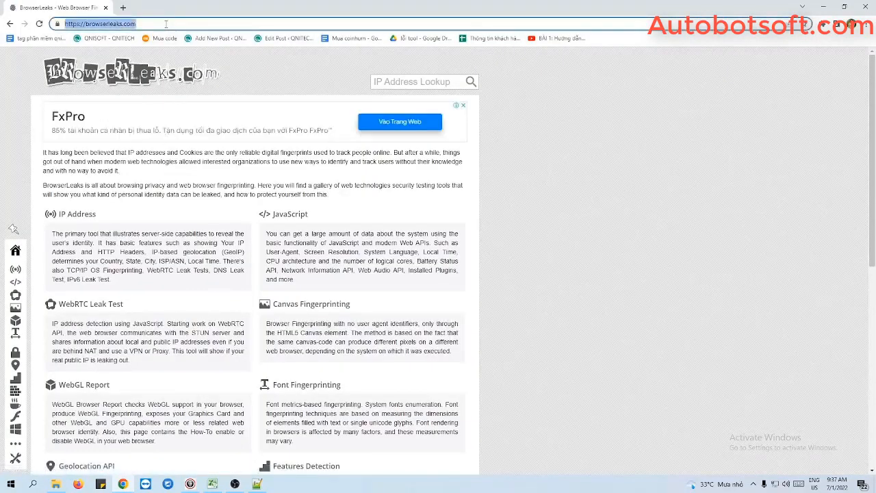
click(823, 8)
key(ctrl+a)
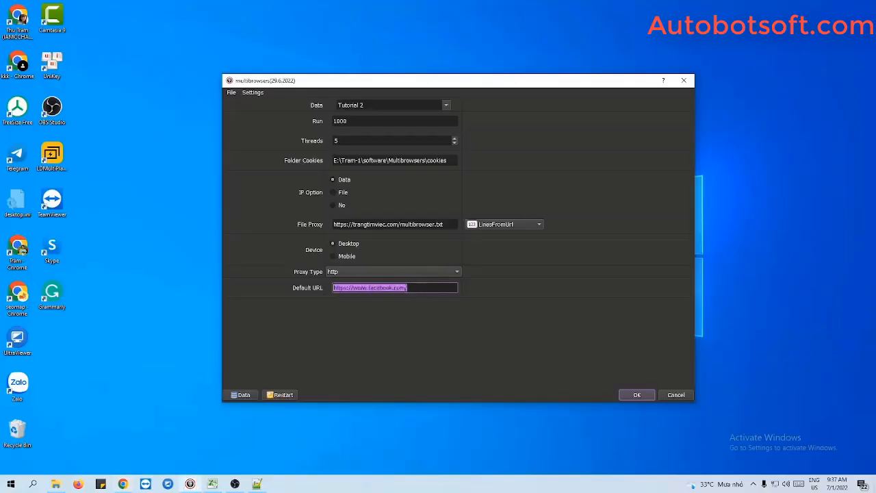
key(ctrl+v)
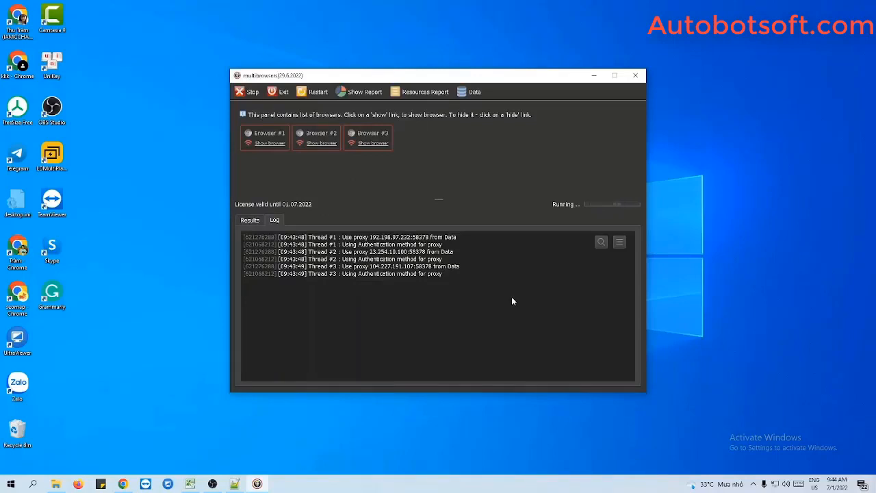
- Show the windows of the running browsers and arrange all open windows side by side
click(268, 144)
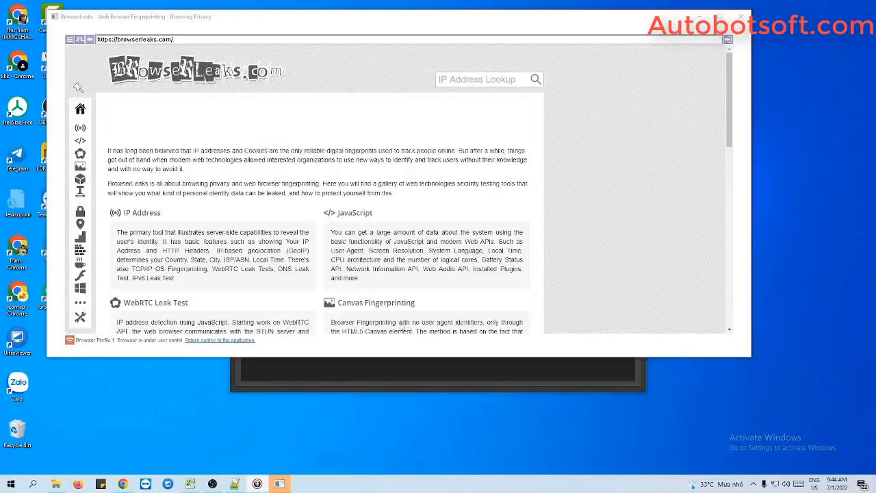
click(304, 146)
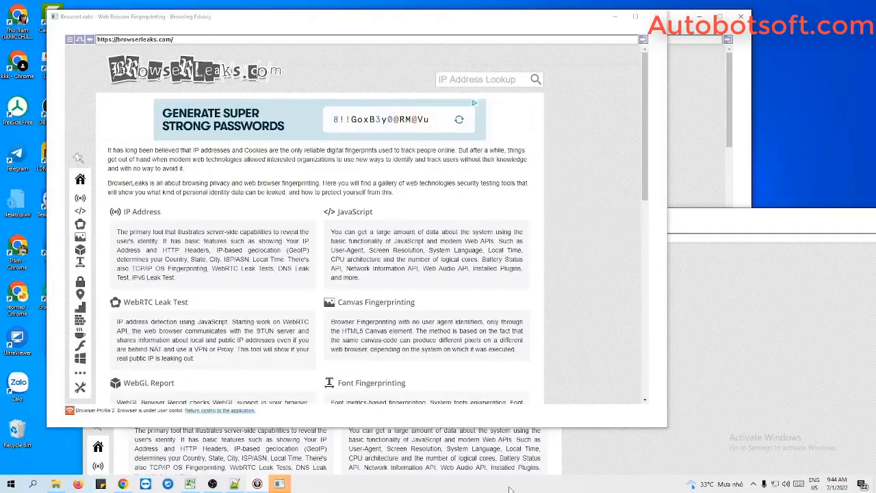
right_click(515, 483)
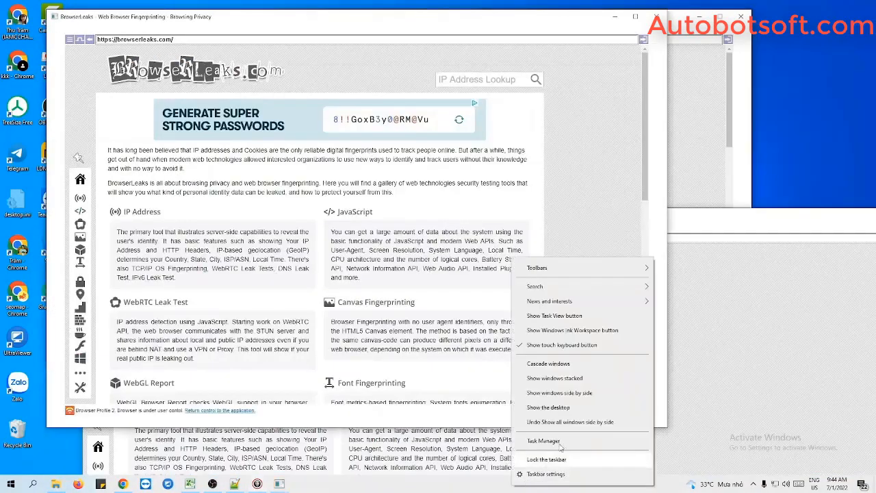
click(577, 396)
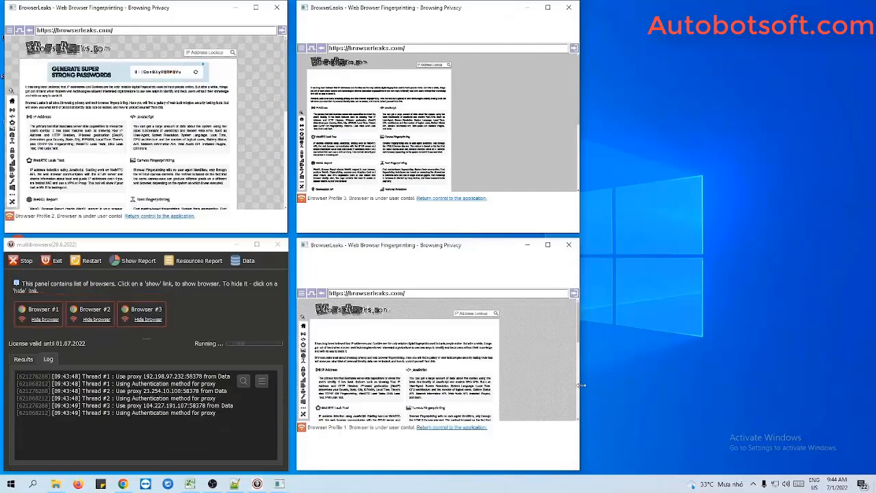
- Widen the Browser Profile 1 and Browser Profile 3 windows to fill the free desktop space beside them
drag(766, 401, 859, 401)
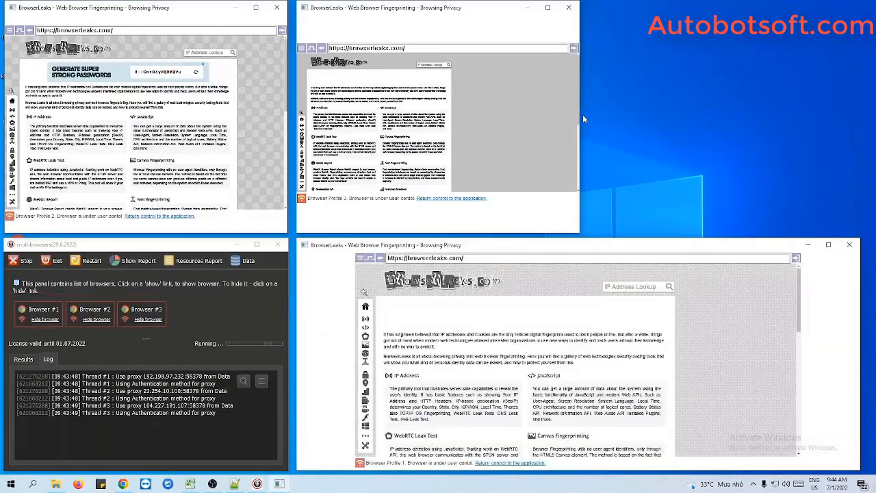
drag(580, 117, 856, 134)
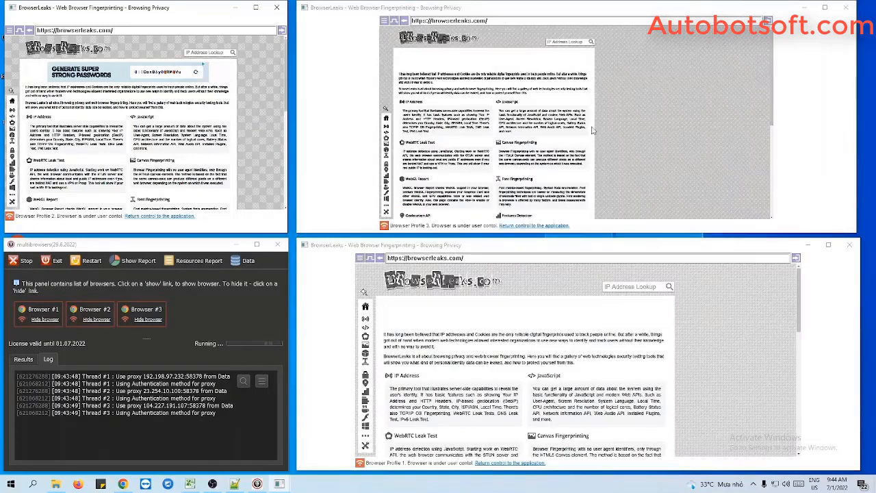
scroll(592, 130, down, 1)
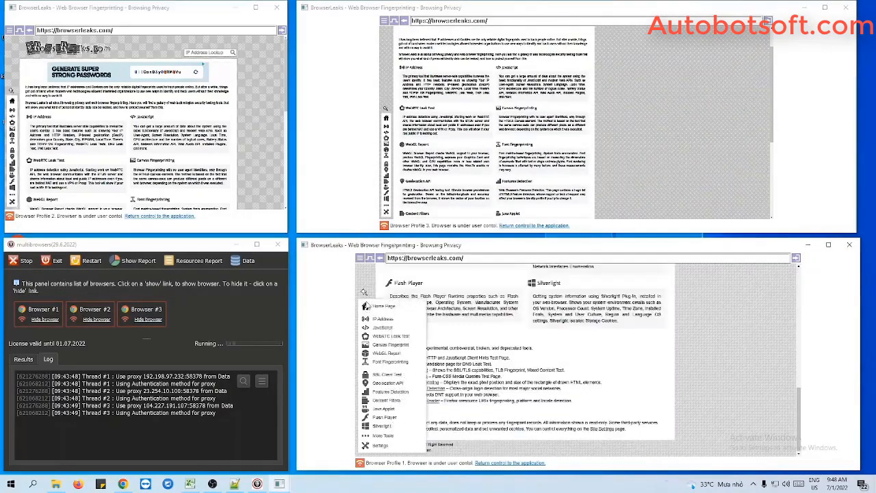
- Switch to Chrome, open whatismyproxy.com and copy the page's address
click(126, 483)
click(179, 24)
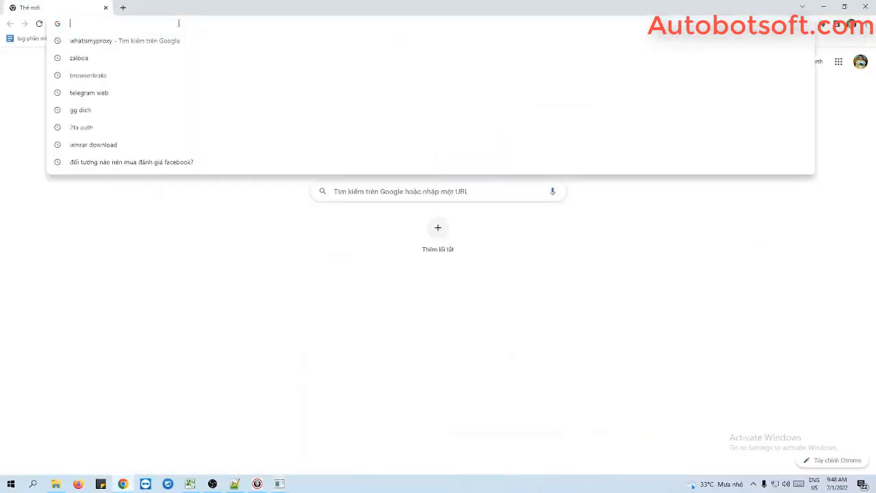
text(whatism)
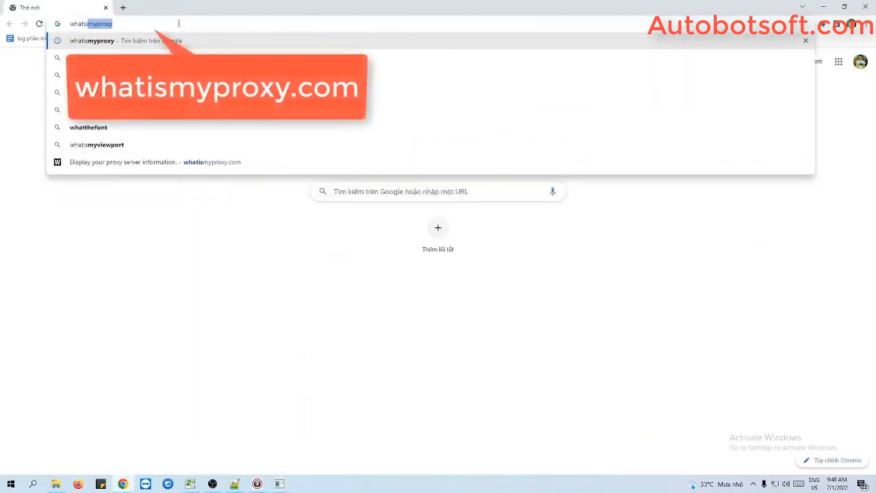
text(yproxy)
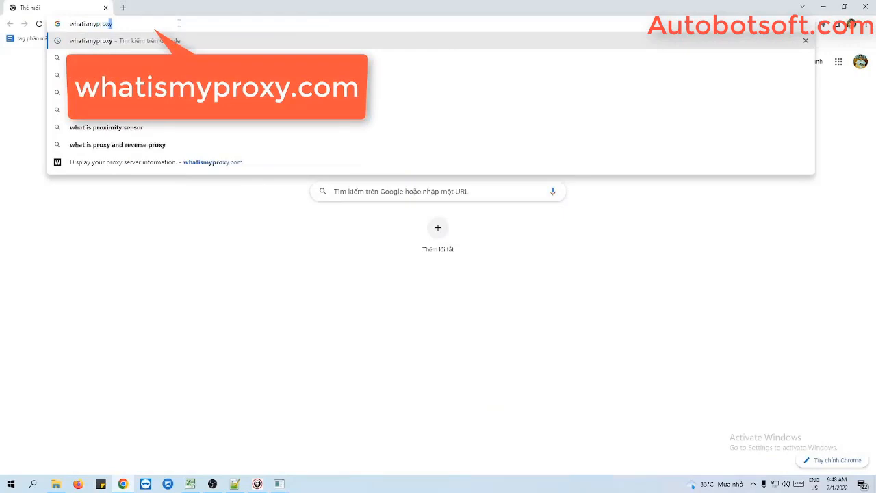
text(.com)
key(Return)
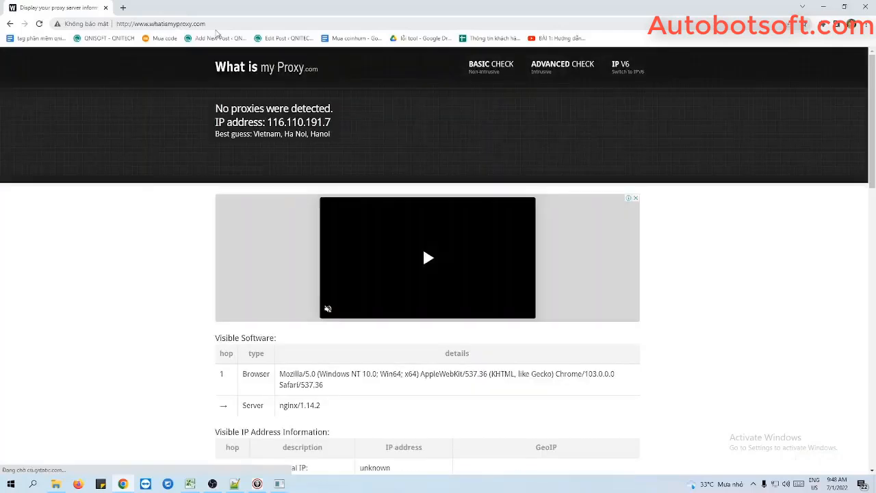
click(225, 26)
key(ctrl+c)
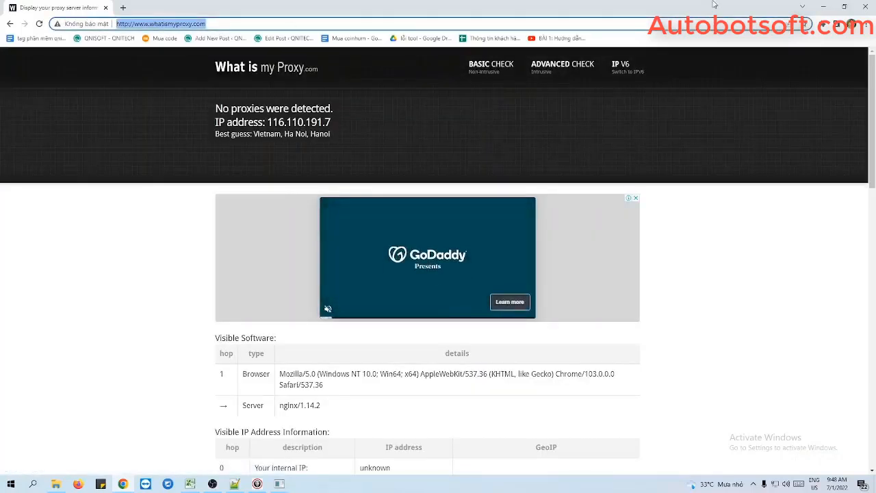
click(823, 7)
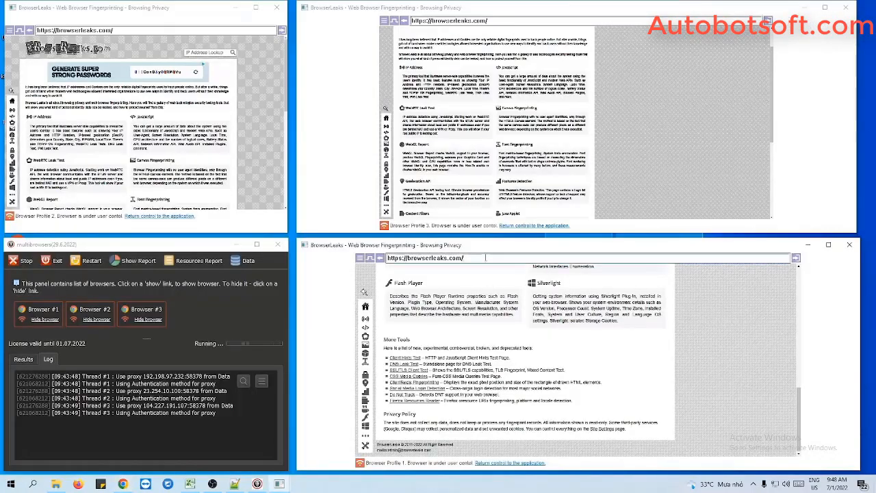
click(485, 257)
key(ctrl+v)
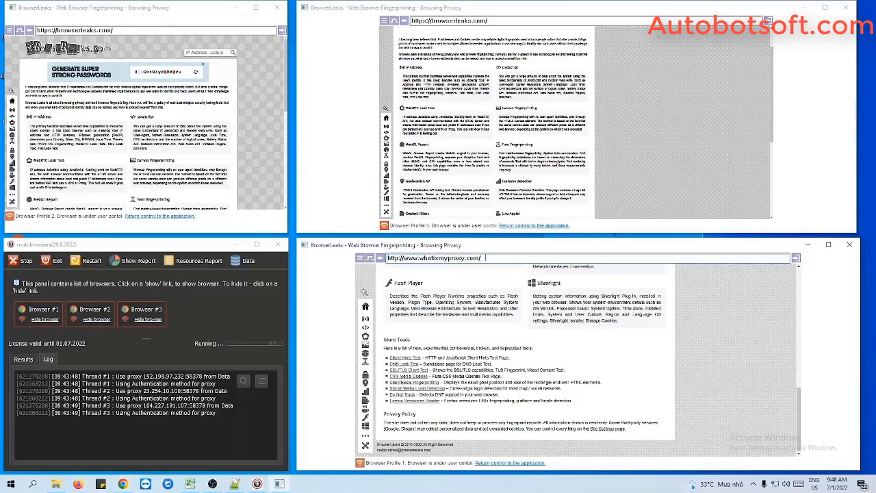
key(Return)
click(498, 22)
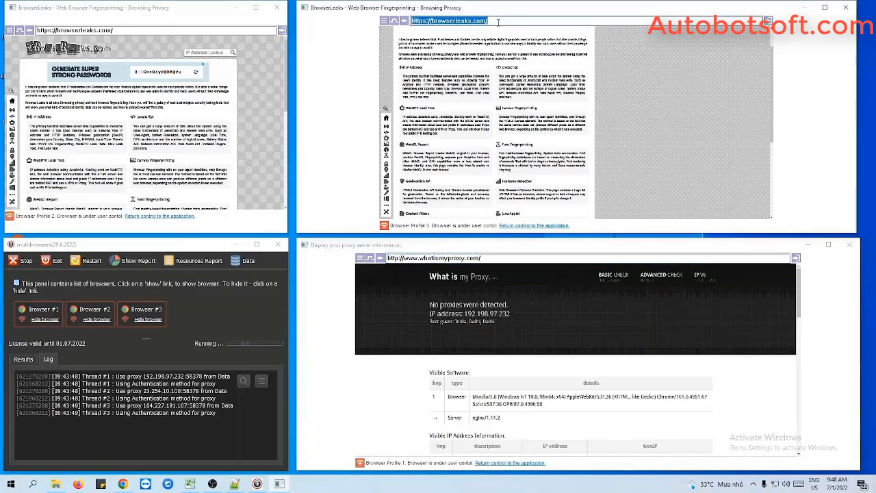
key(ctrl+v)
click(201, 30)
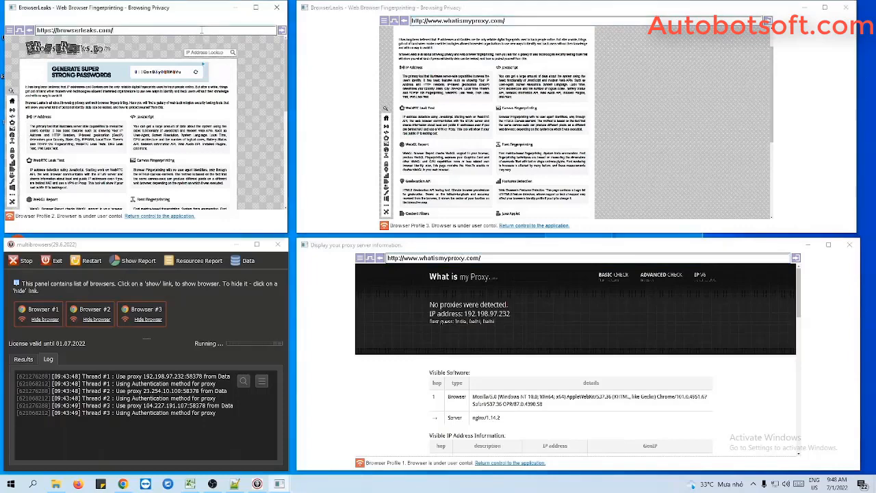
key(ctrl+v)
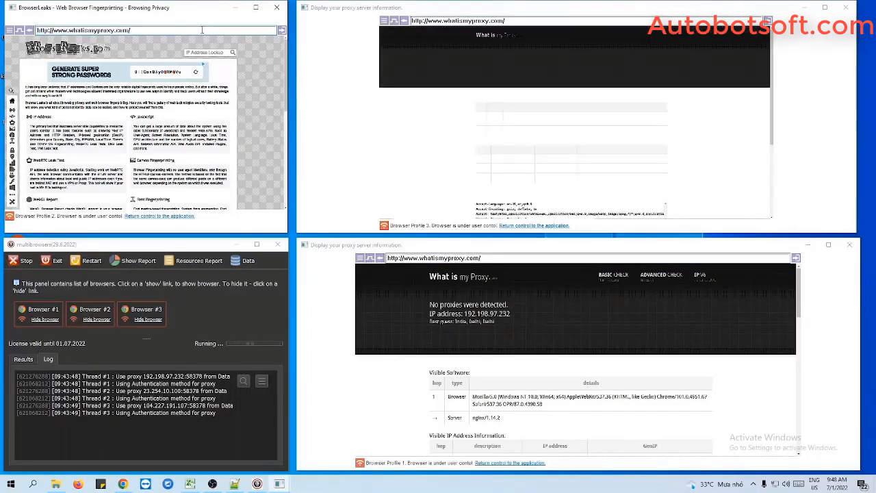
key(Return)
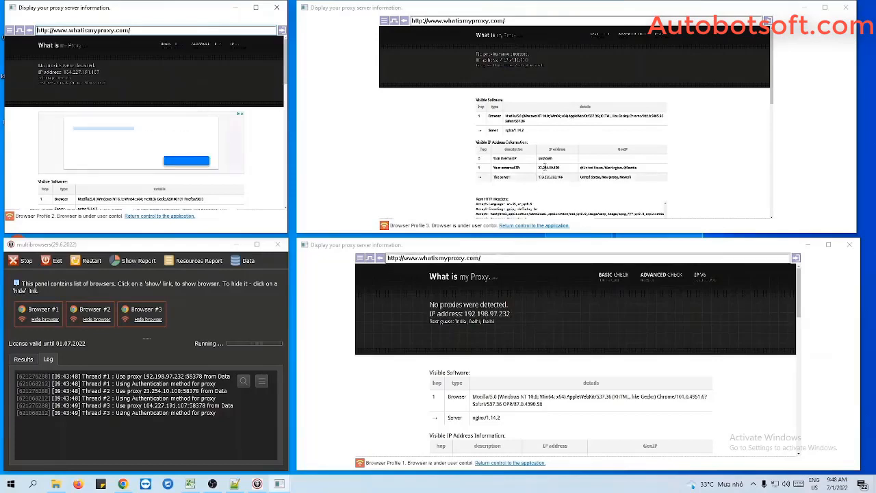
- Examine the external IP address and location in Browser Profiles 1, 3 and 2, enlarging each window to full screen and restoring it
scroll(636, 374, down, 2)
click(828, 245)
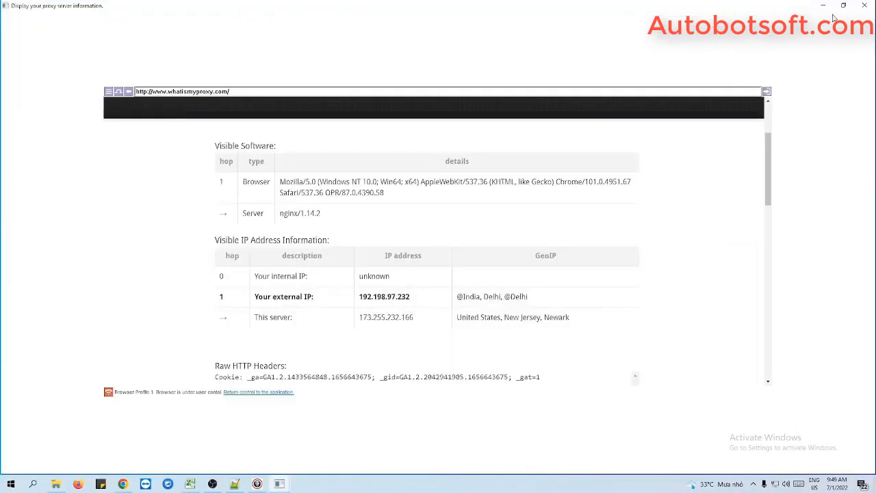
click(845, 6)
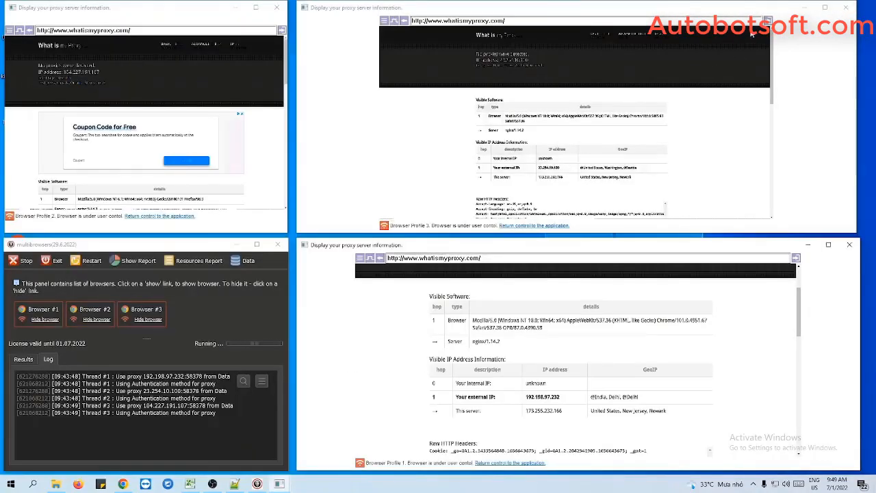
click(825, 8)
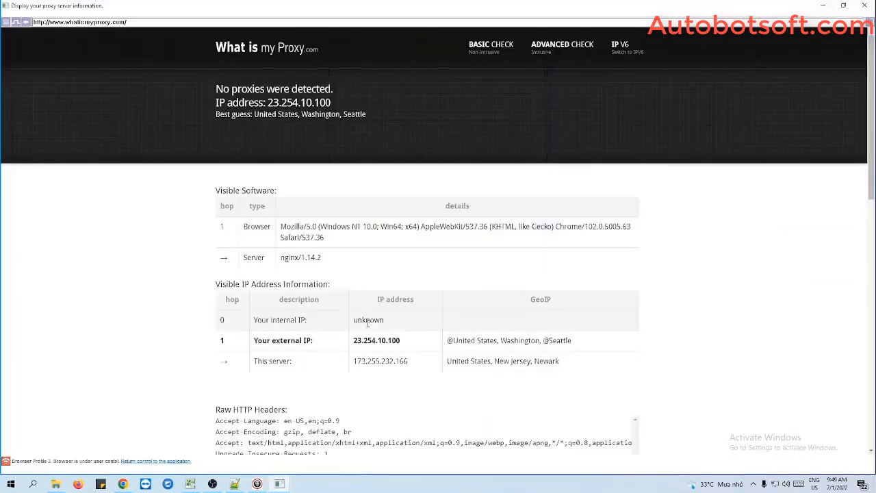
click(844, 6)
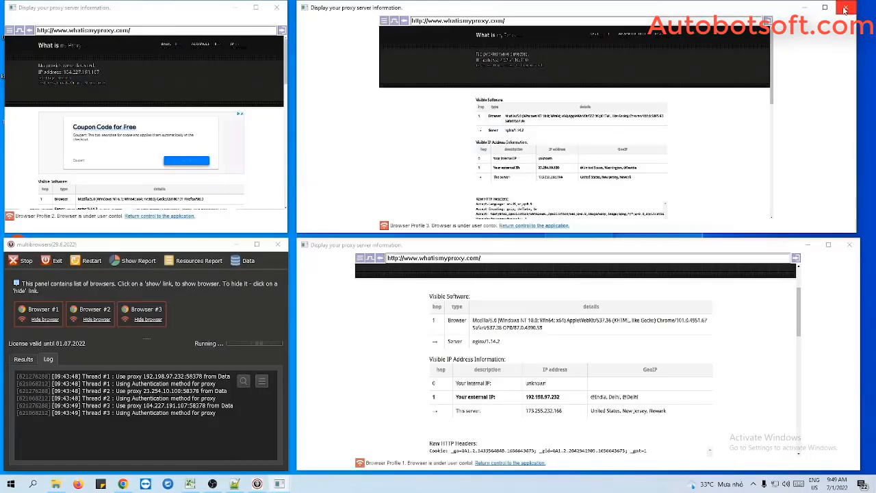
click(255, 9)
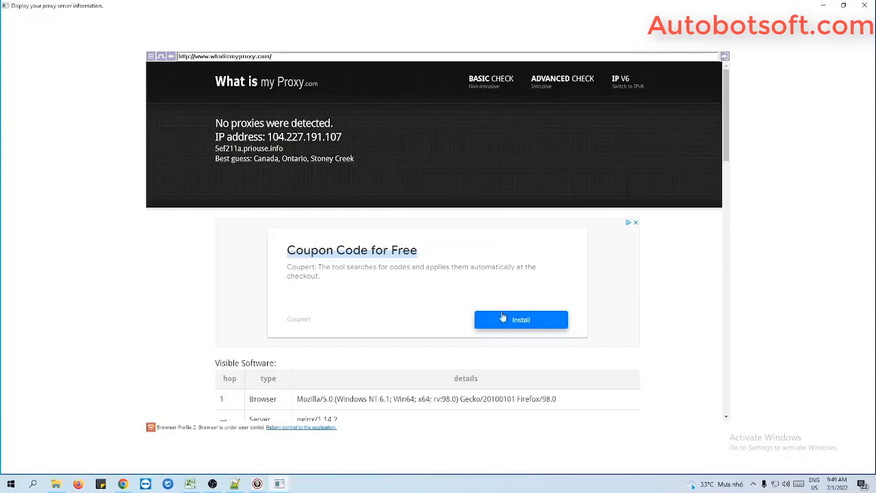
scroll(388, 390, down, 3)
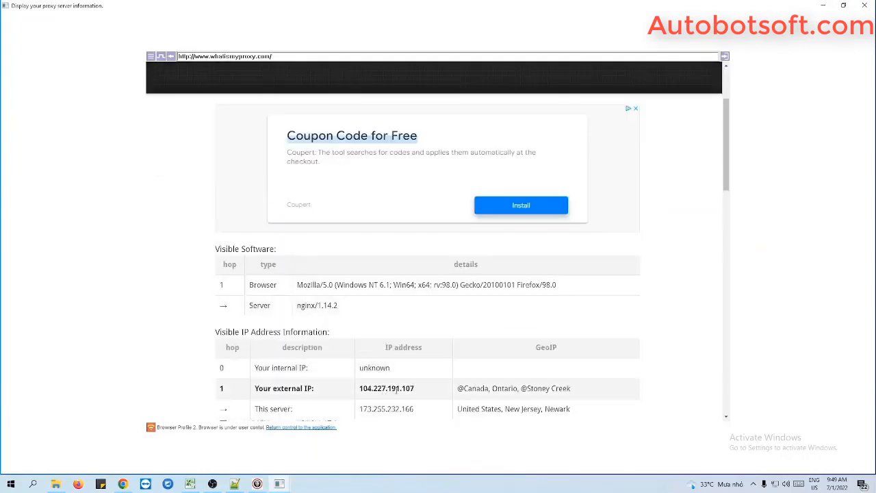
click(843, 6)
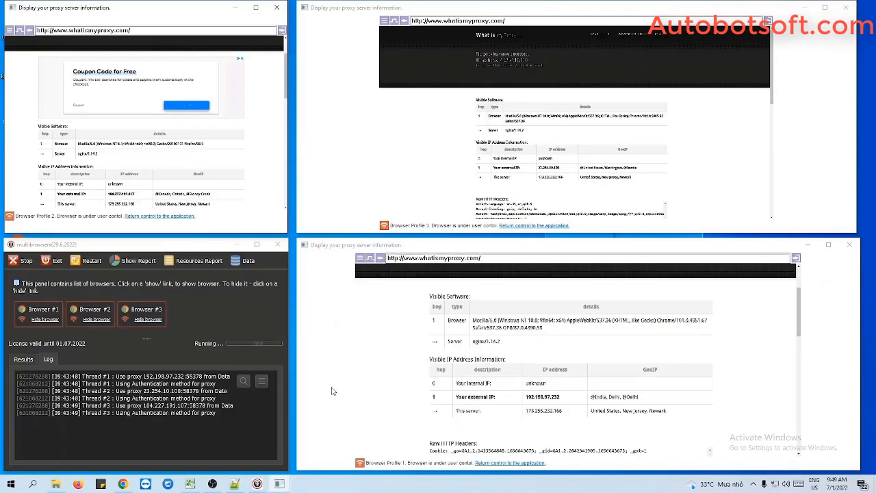
- Load Facebook.com in the Browser Profile 1 window in place of the proxy check page
click(498, 258)
text(Fa)
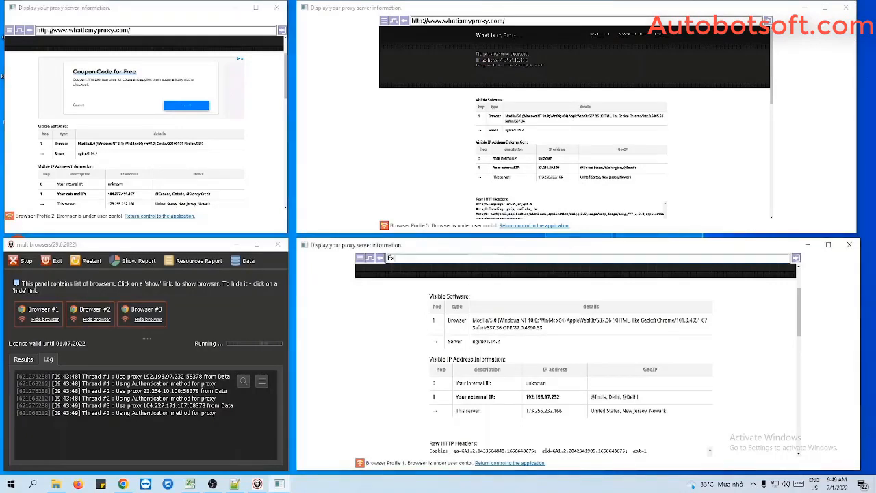
text(cebook.com)
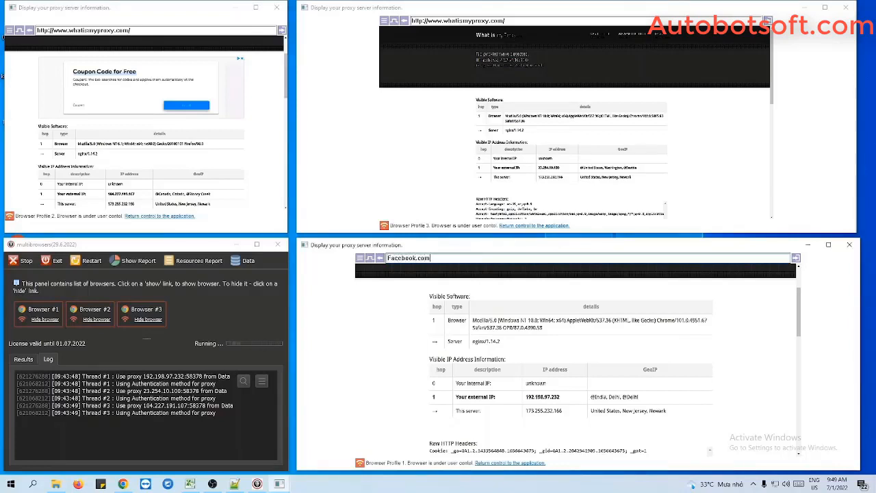
- Replace the address in the Browser Profile 3 window with Twitter.com and load the site
click(527, 21)
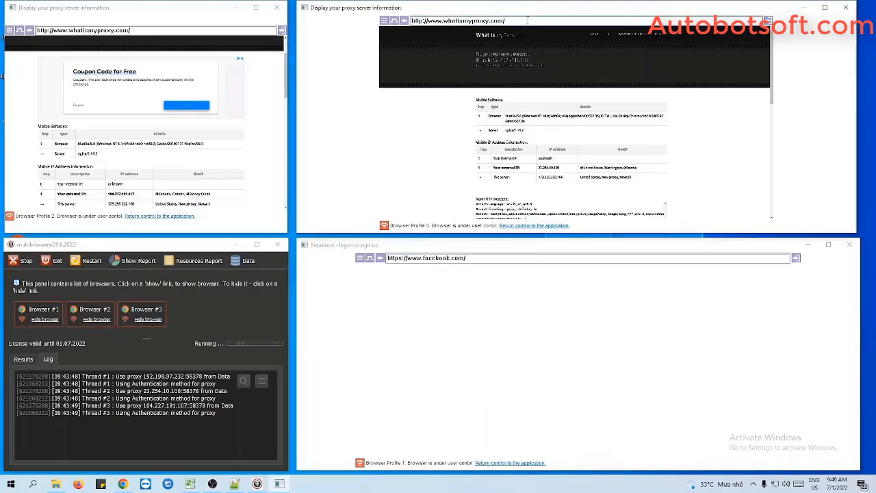
click(527, 21)
key(BackSpace)
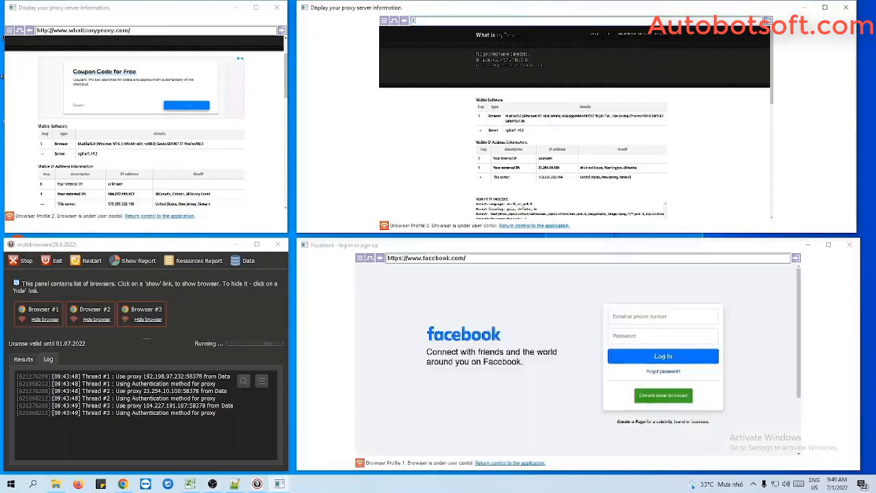
text(Twitte)
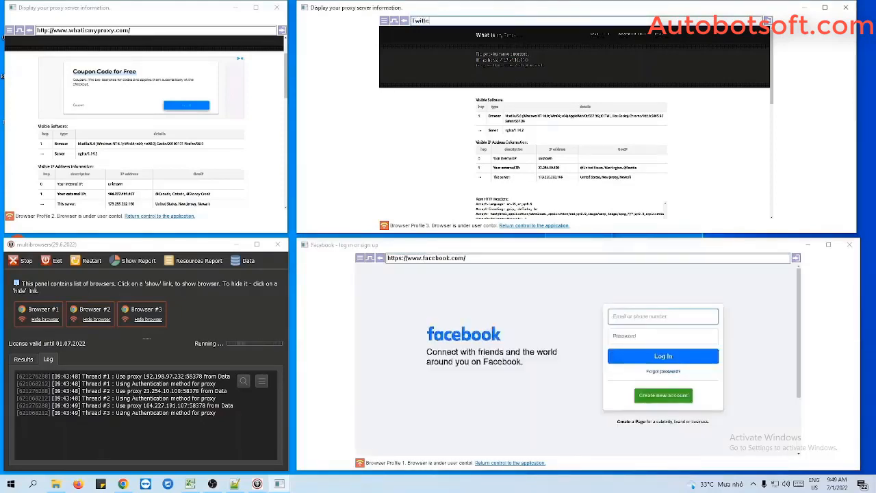
text(r.com)
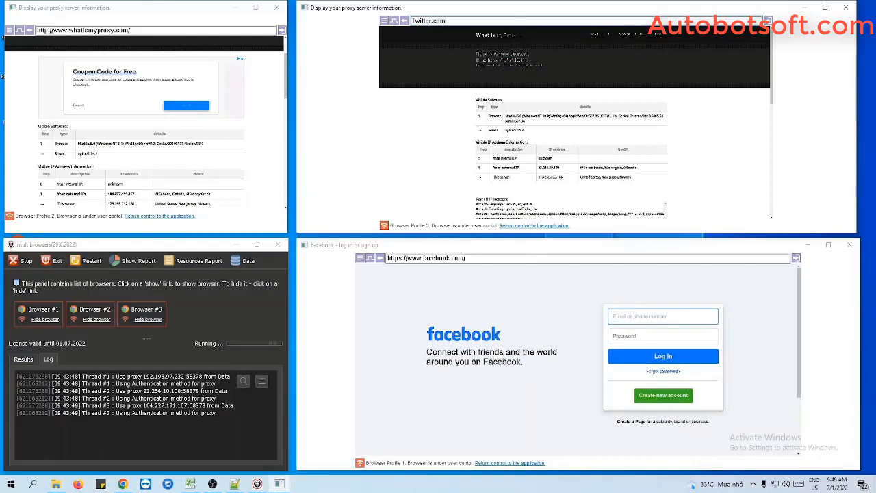
- Replace the address in the Browser Profile 2 window with Youtube.com and load the site
drag(139, 31, 36, 31)
text(Y)
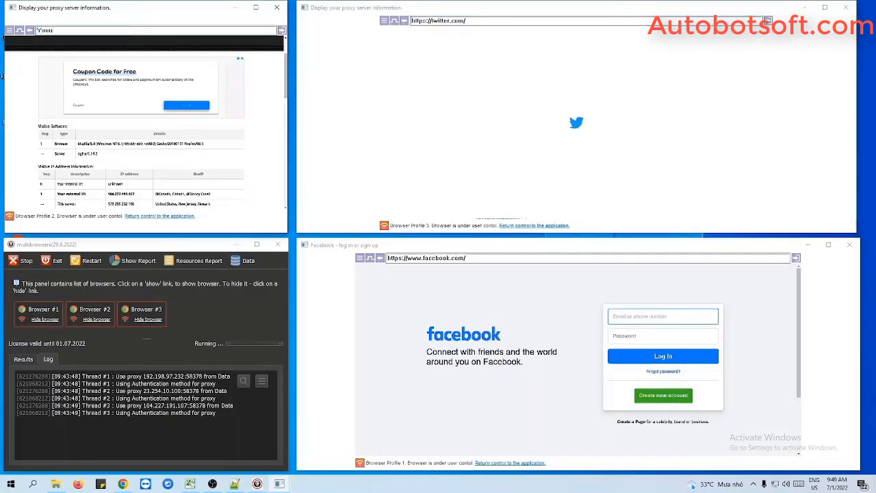
text(outube.com)
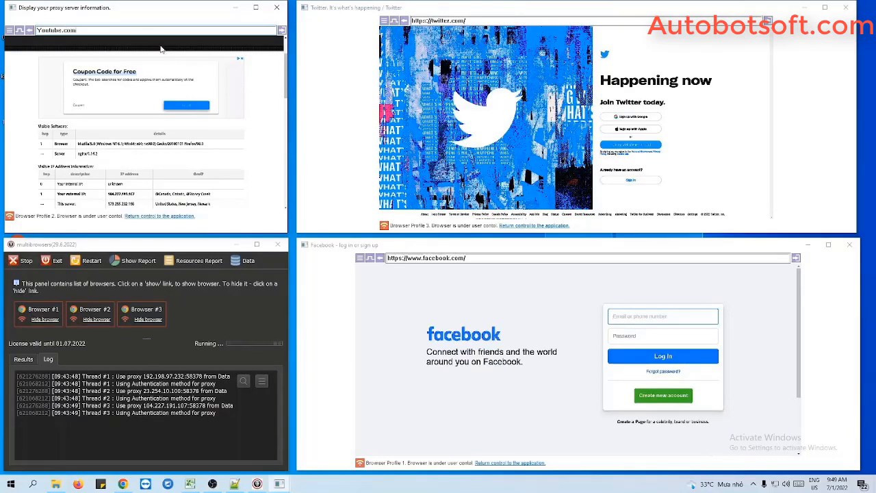
key(Return)
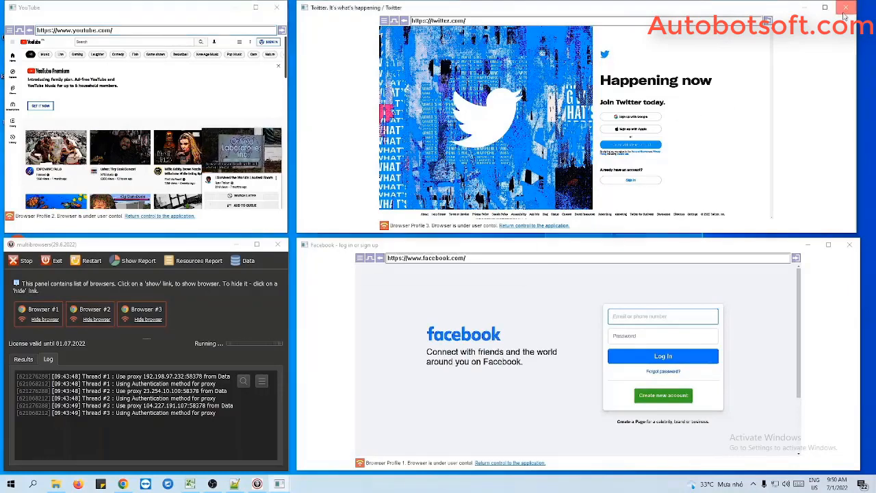
- Return control of Browser Profile 3 to the application and confirm stopping manual control
click(534, 225)
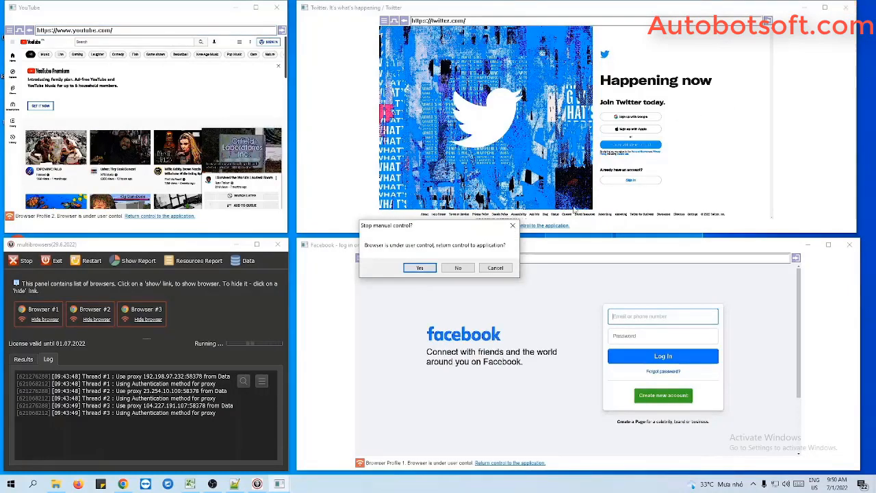
click(427, 272)
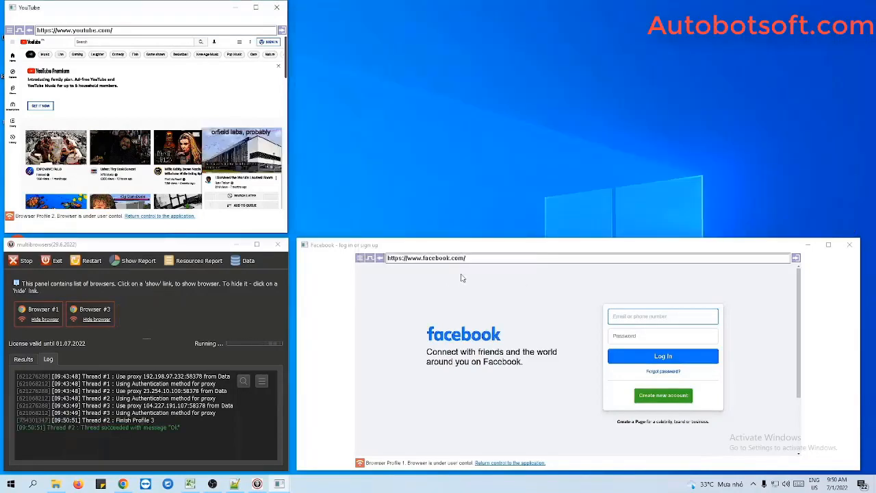